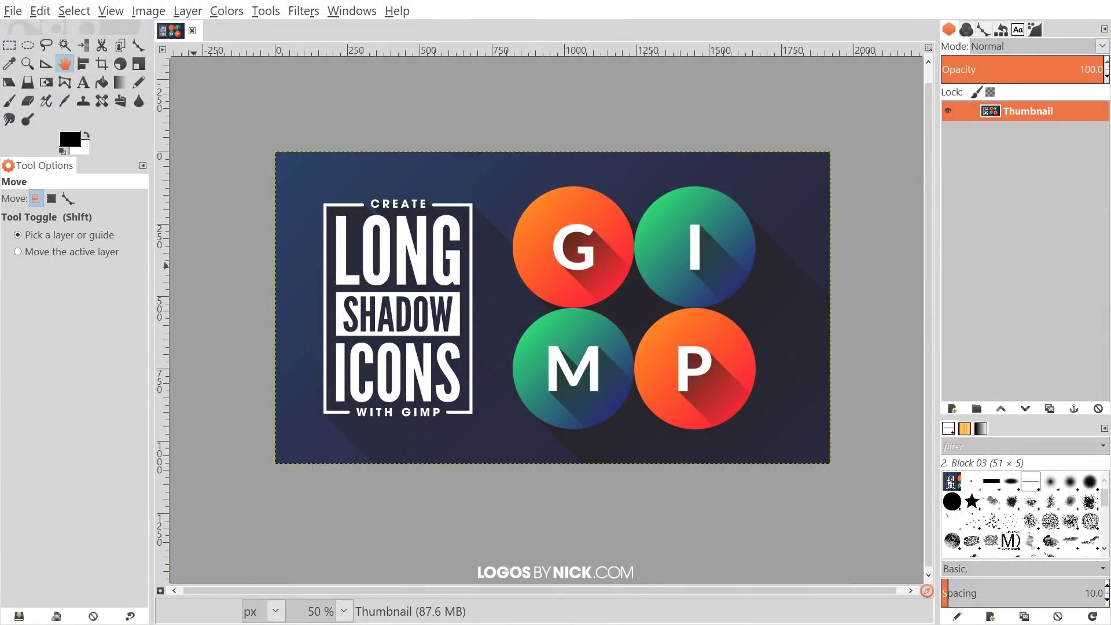
Set up a new 1024 × 1024 pixel image with Fill with set to Transparency
click(12, 11)
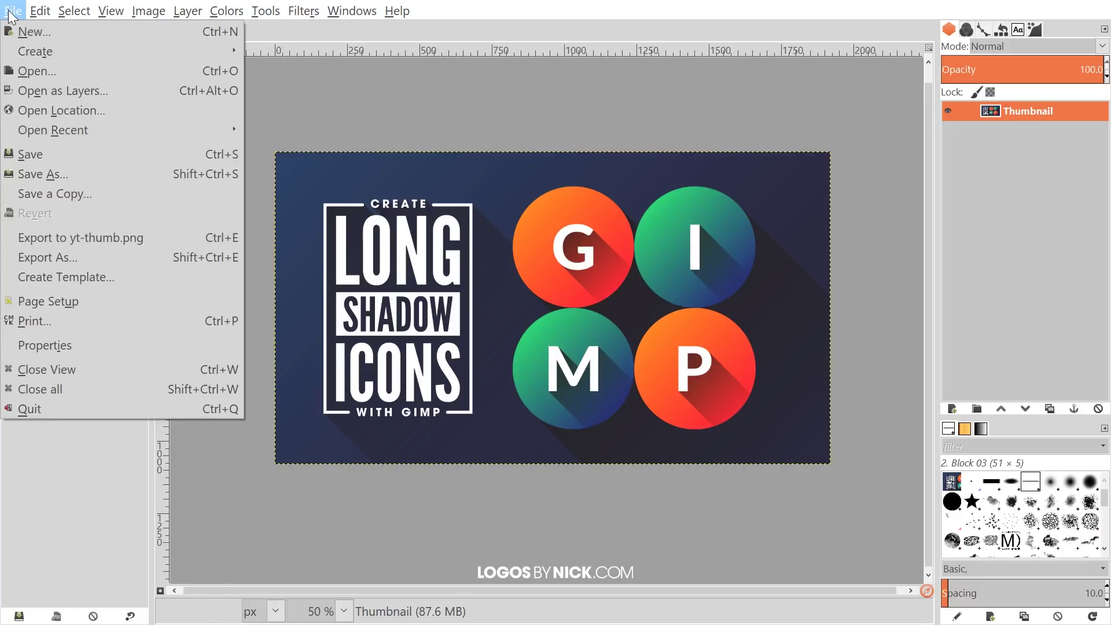
click(32, 32)
drag(487, 98, 500, 121)
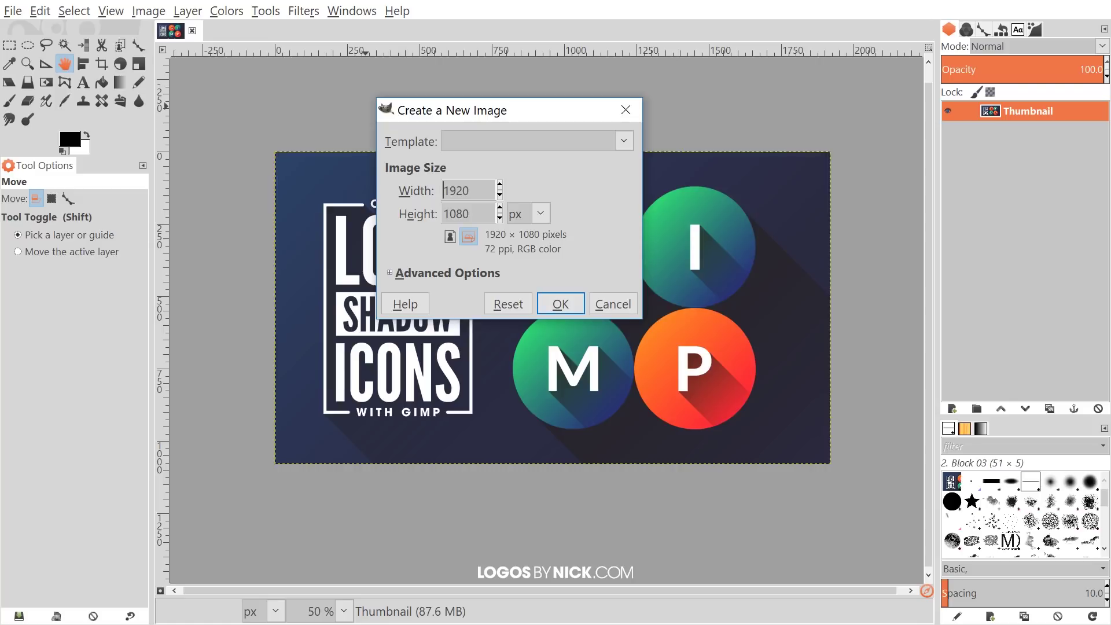
drag(469, 190, 423, 186)
text(1024)
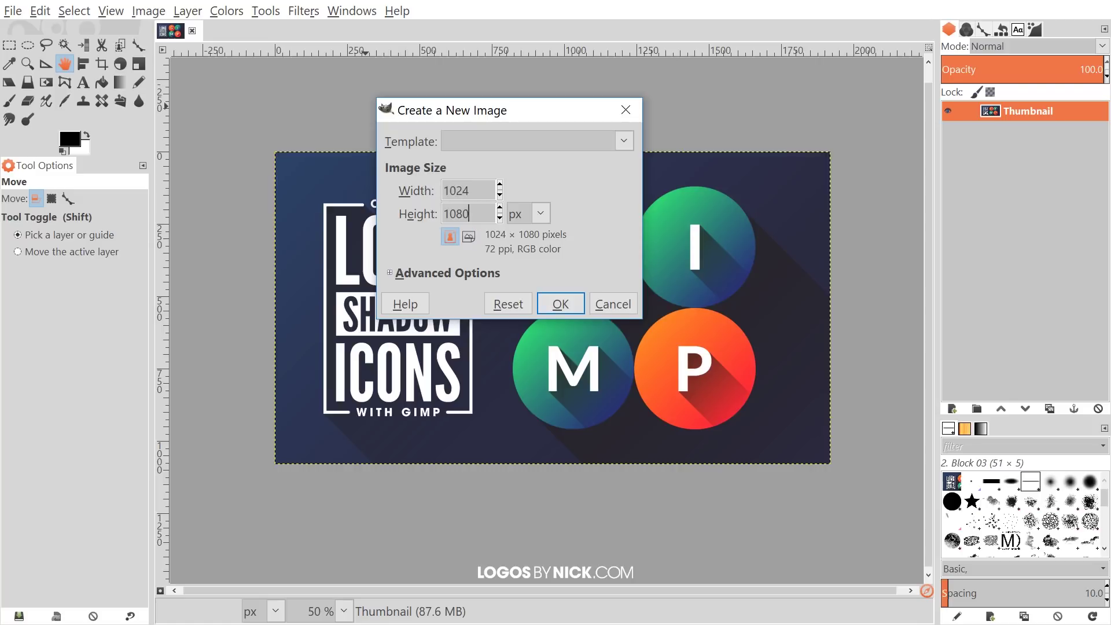
drag(470, 213, 425, 216)
text(1024)
click(442, 272)
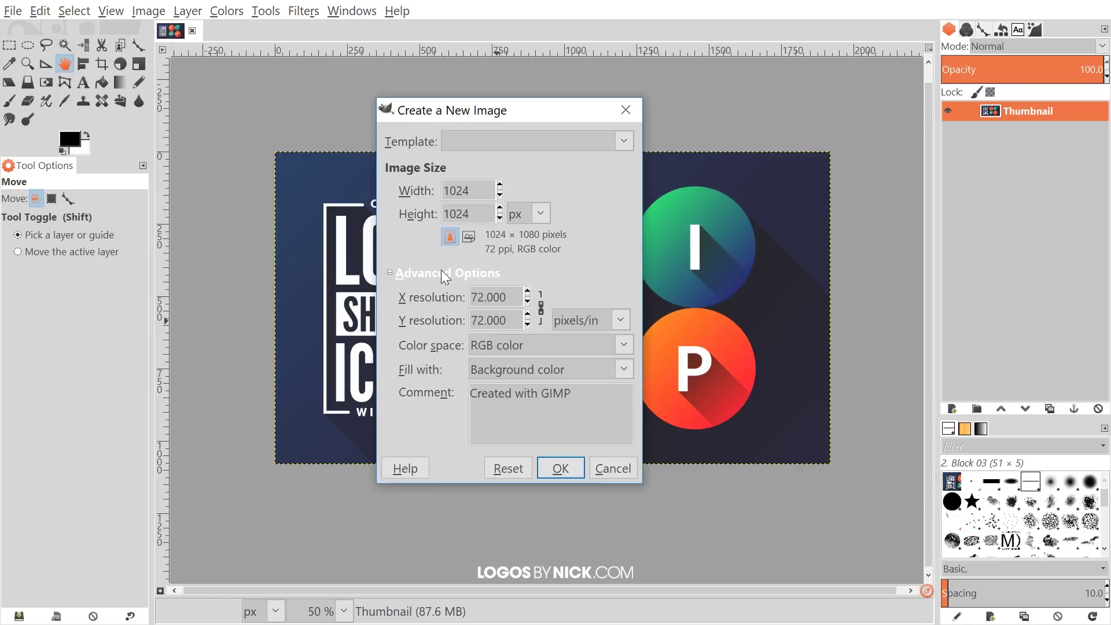
drag(535, 111, 538, 80)
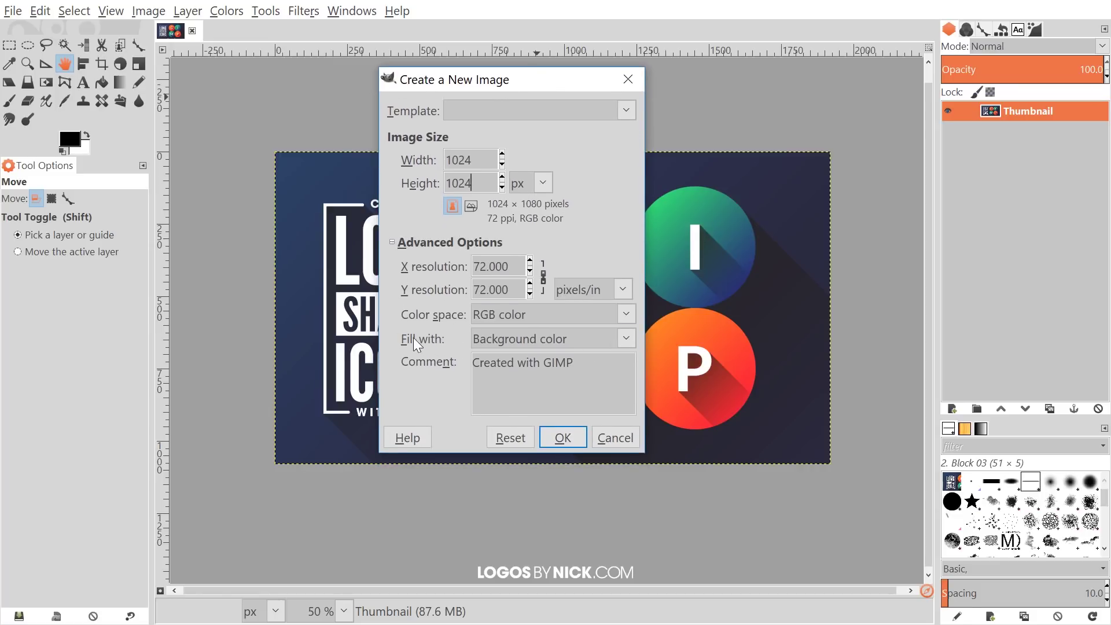
click(512, 341)
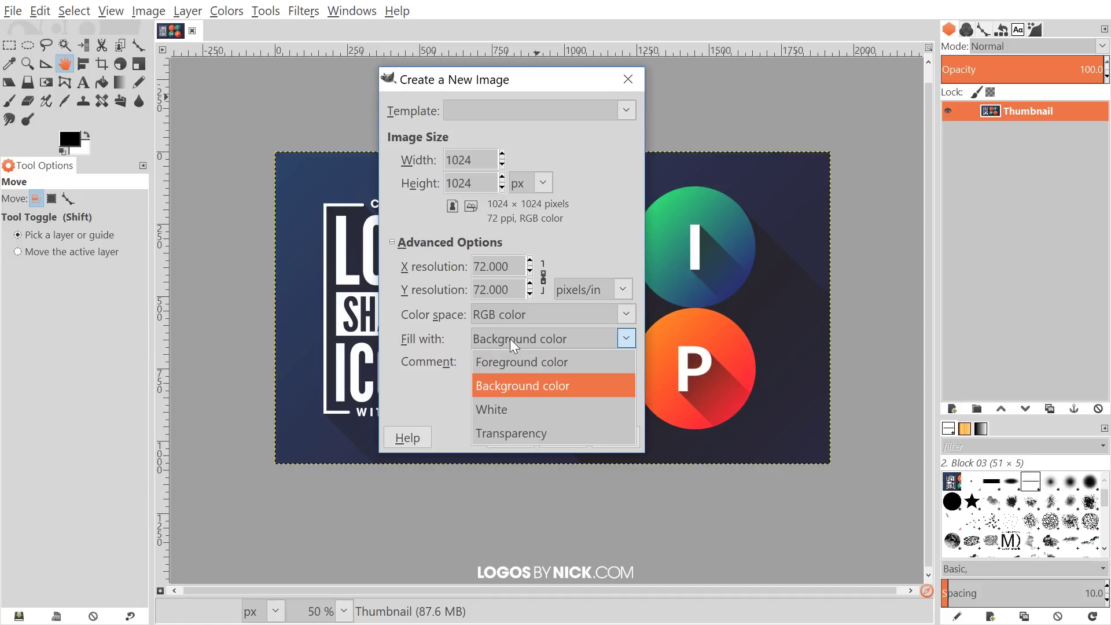
click(498, 433)
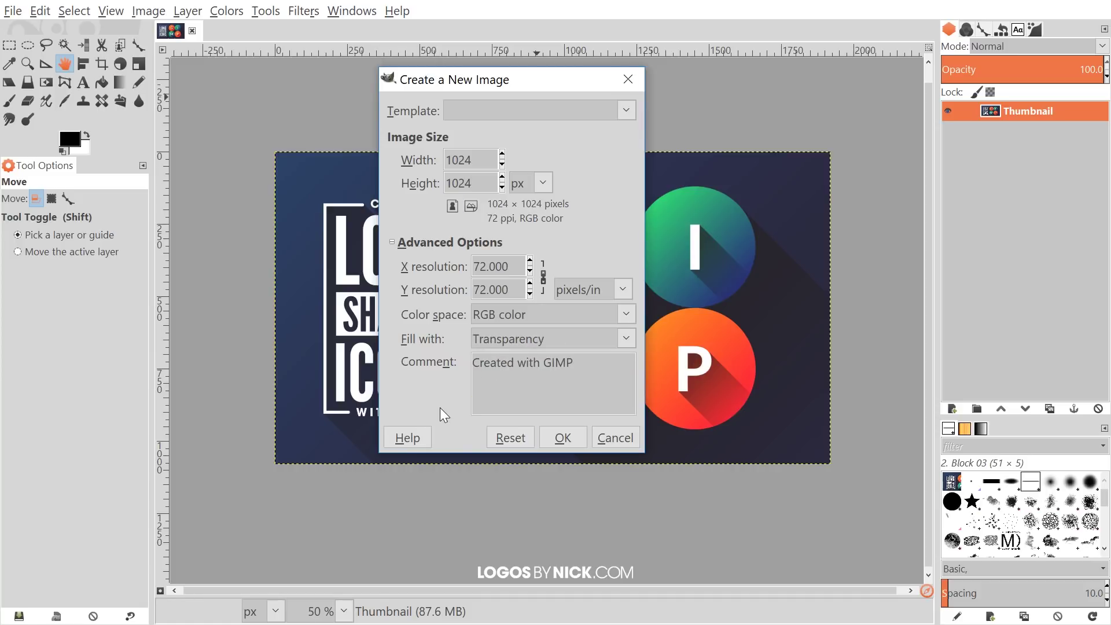
Create the transparent 1024 × 1024 image and centre the canvas in the view
click(570, 439)
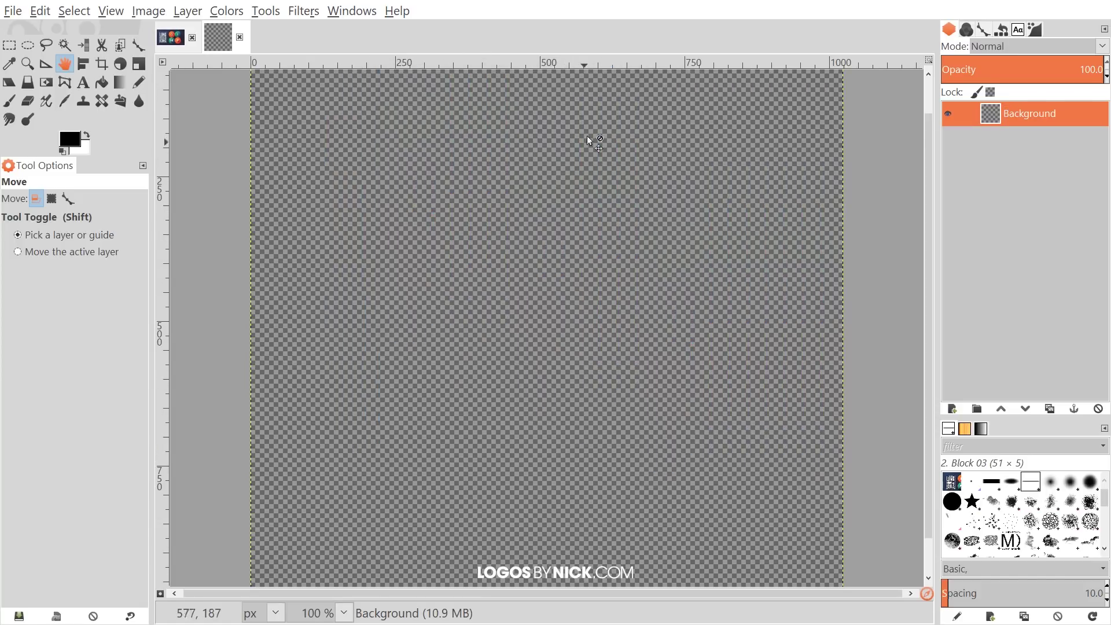
scroll(585, 156, up, 2)
key(alt)
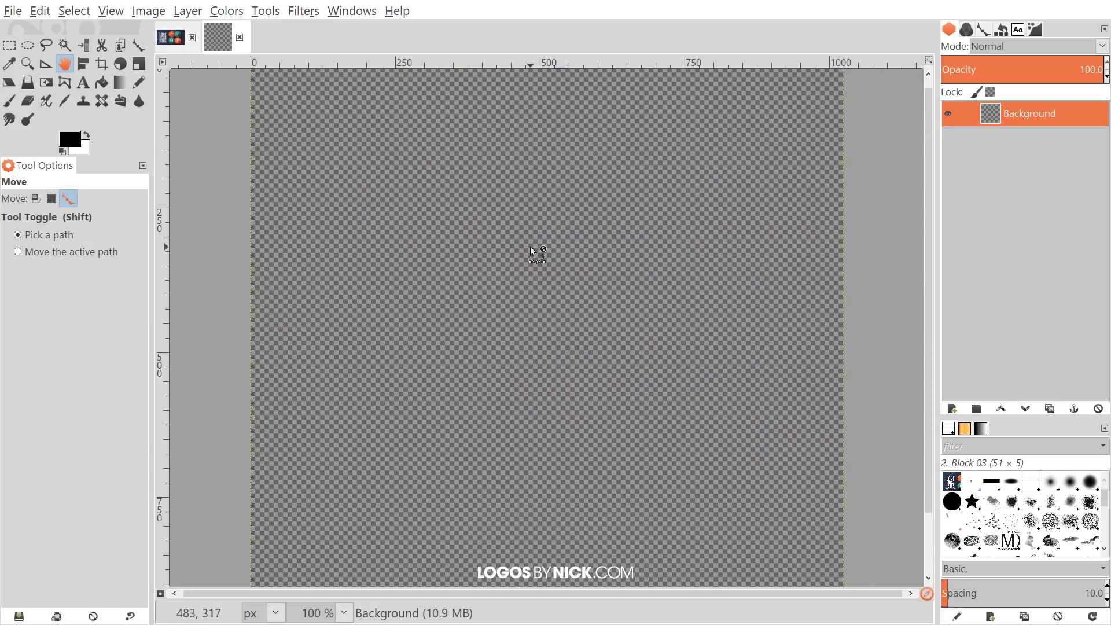
scroll(522, 243, down, 1)
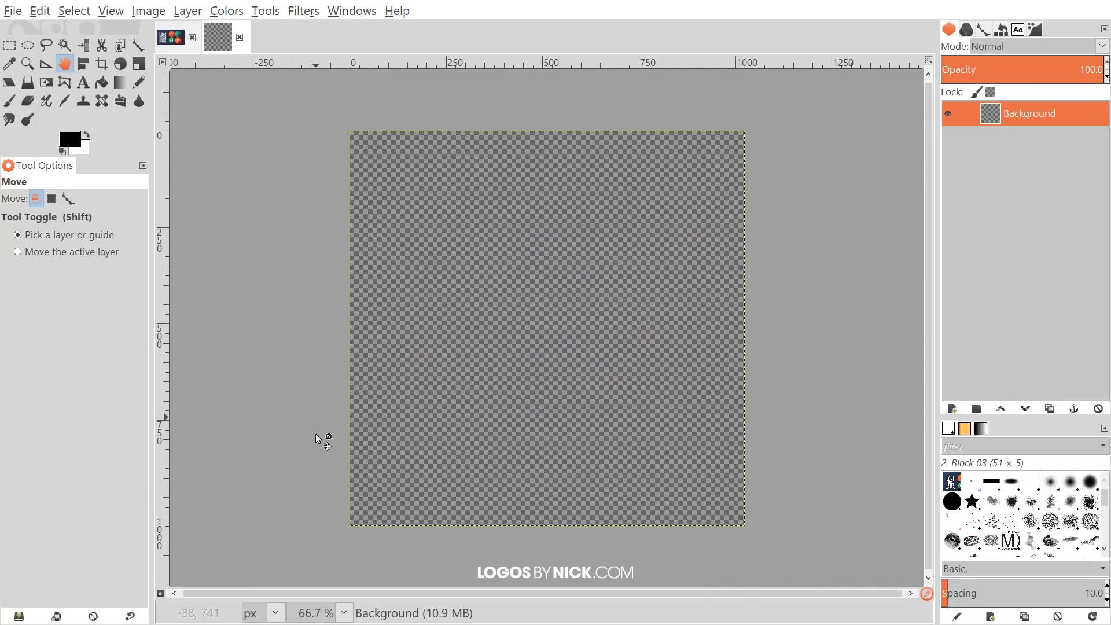
mouse_move(459, 193)
mouse_down()
mouse_move(442, 218)
mouse_move(434, 183)
mouse_move(451, 194)
mouse_up()
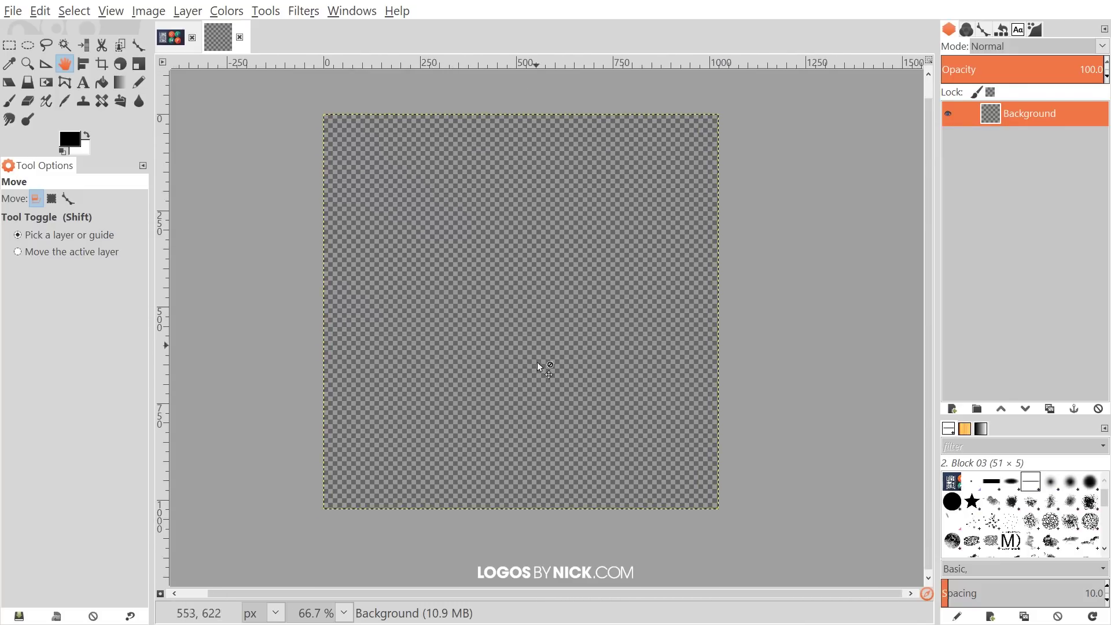
Add a vertical guide at 50% using New Guide (by Percent)
click(112, 12)
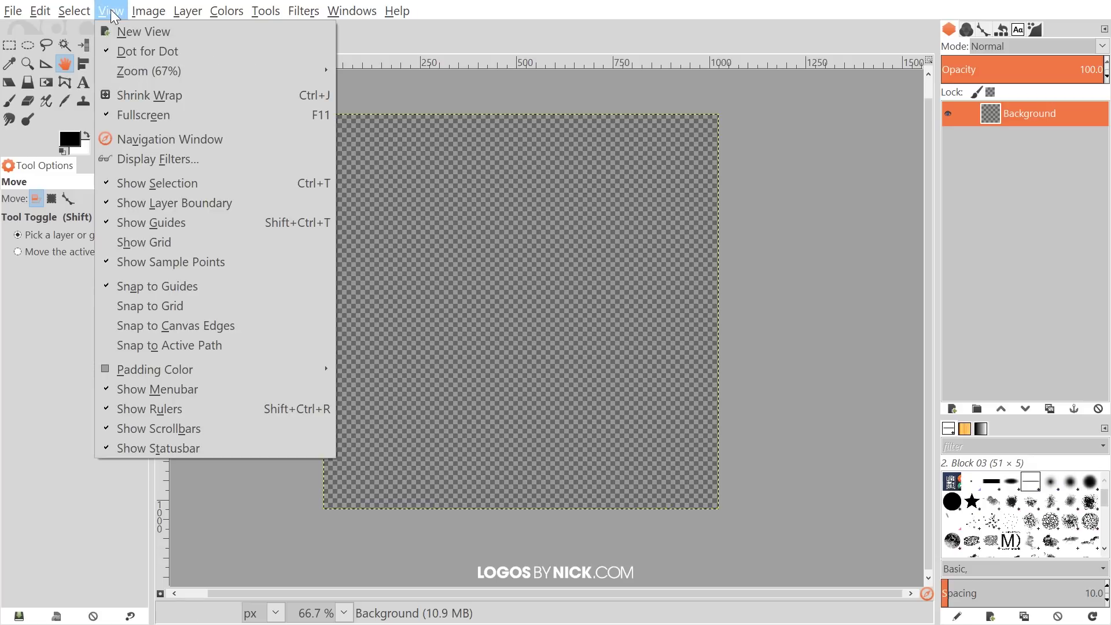
mouse_move(146, 12)
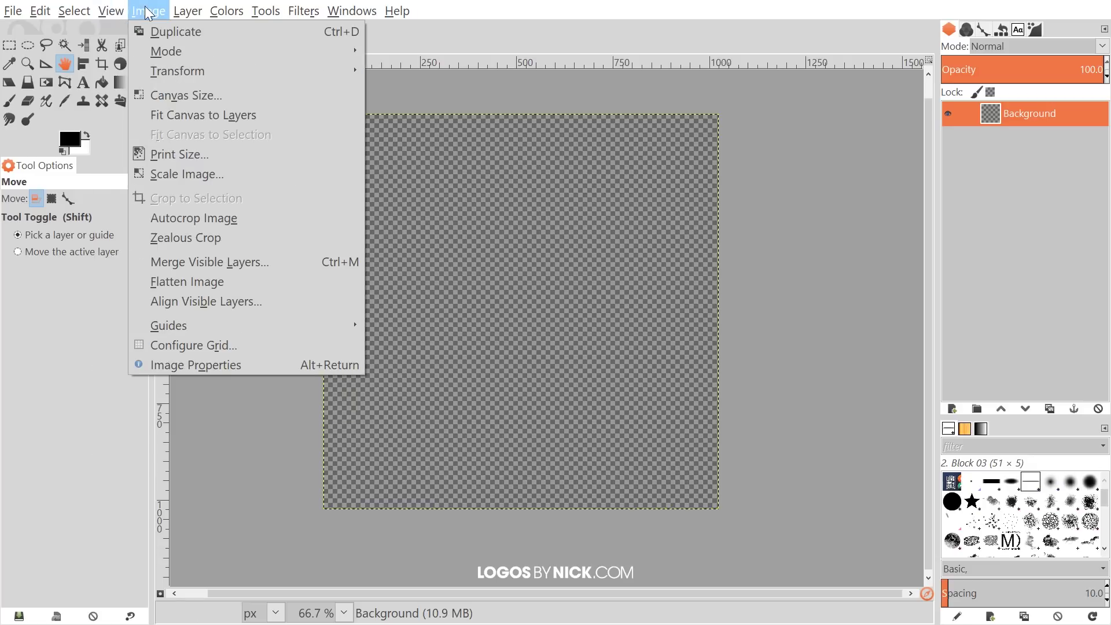
mouse_move(221, 329)
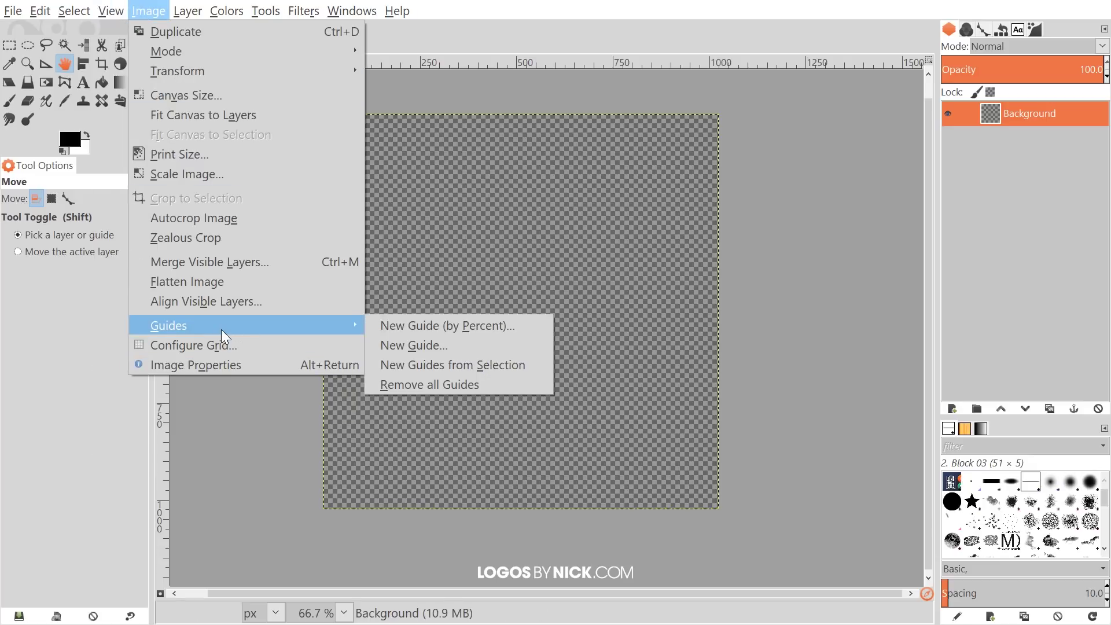
click(438, 327)
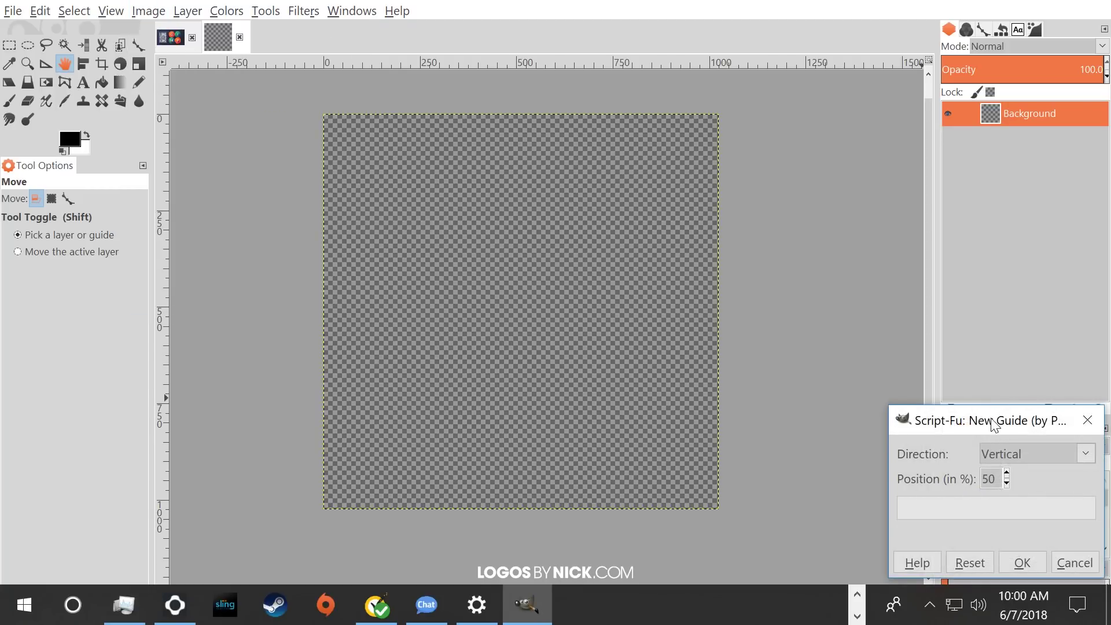
drag(991, 420, 395, 153)
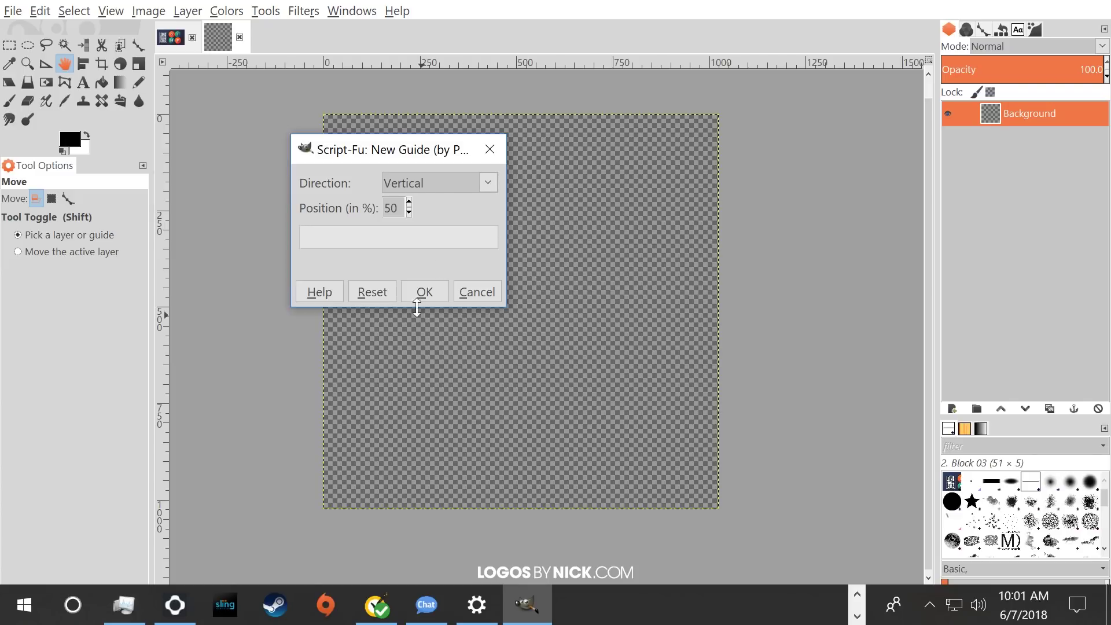
click(424, 292)
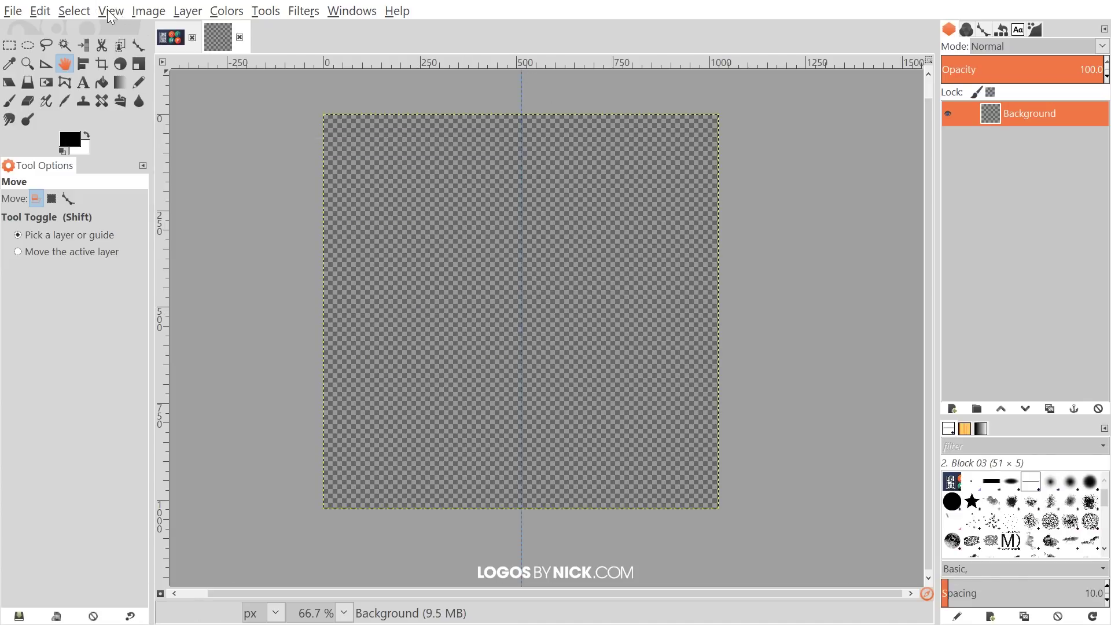
Add a horizontal guide at 50% using New Guide (by Percent)
click(149, 12)
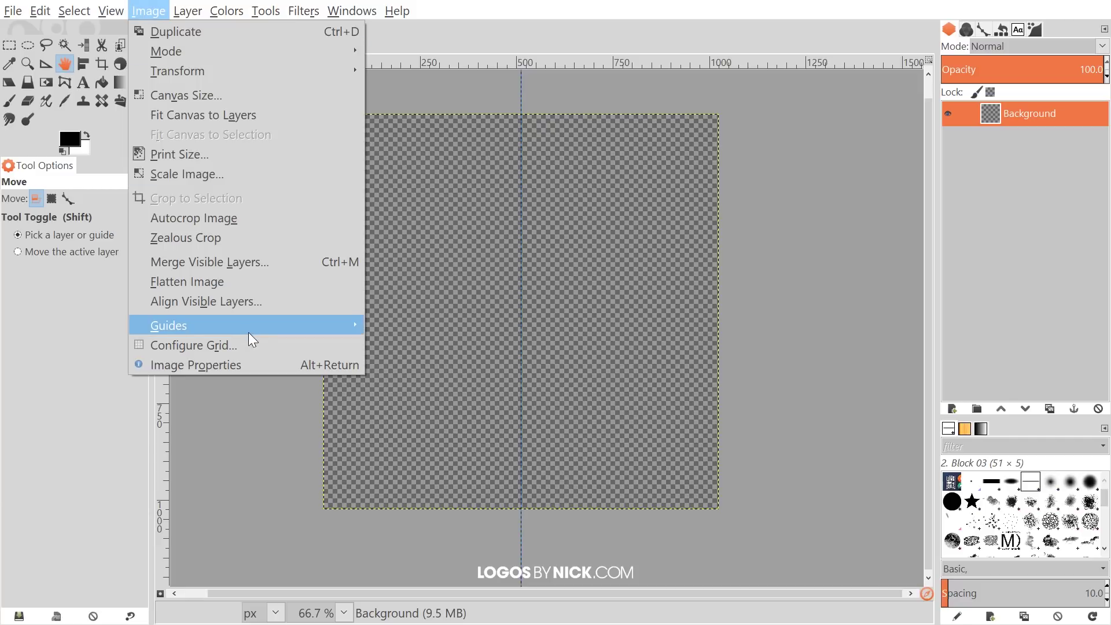
mouse_move(256, 328)
click(428, 329)
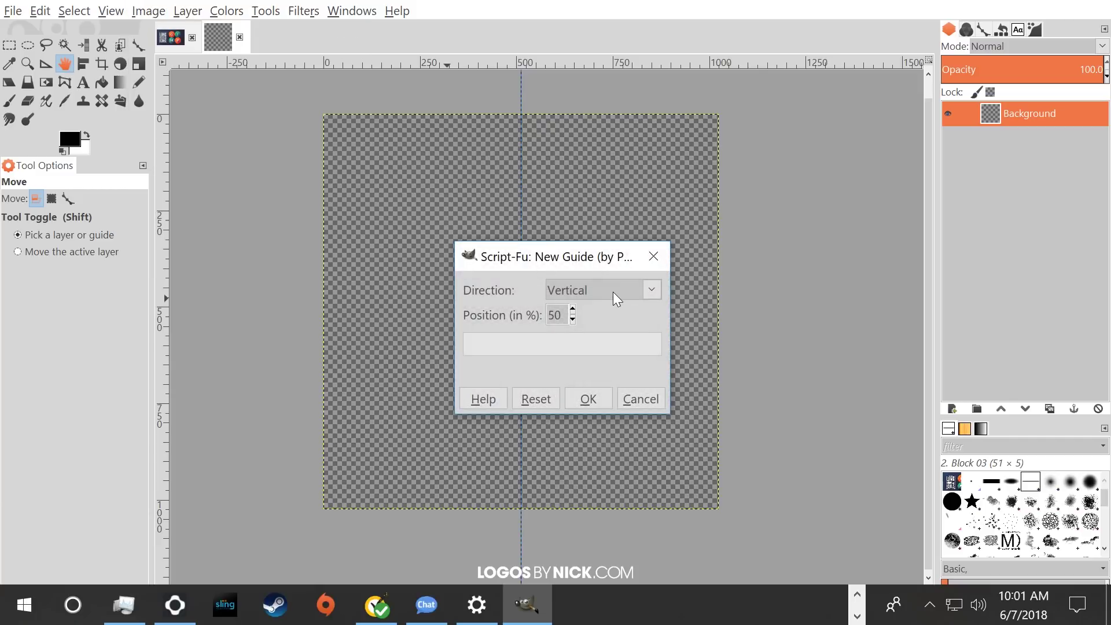
click(614, 298)
click(588, 313)
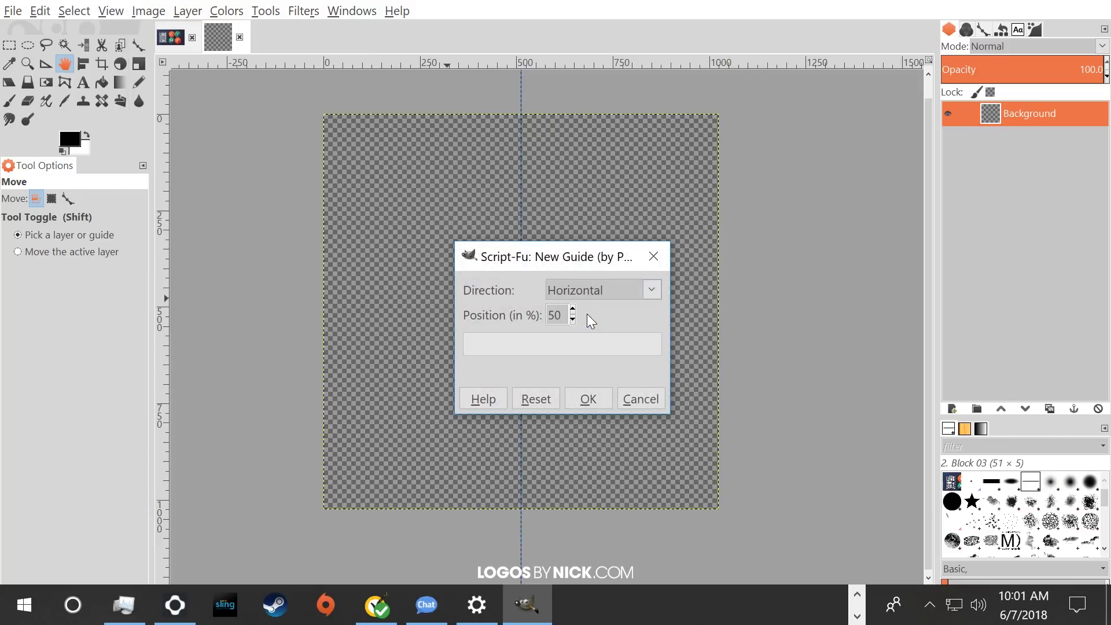
click(588, 399)
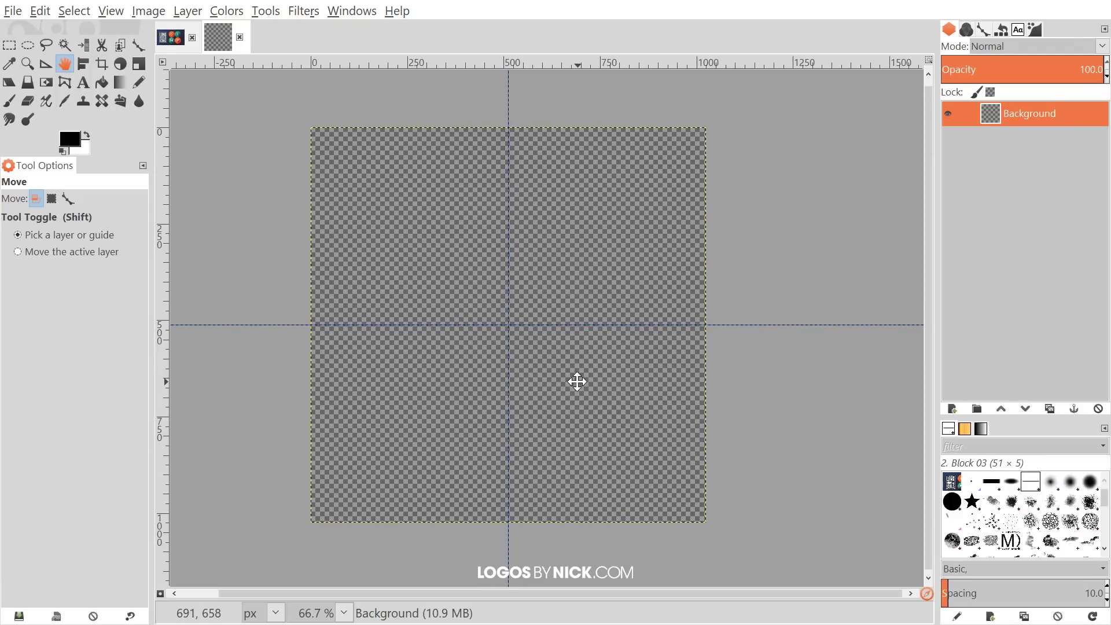
click(119, 13)
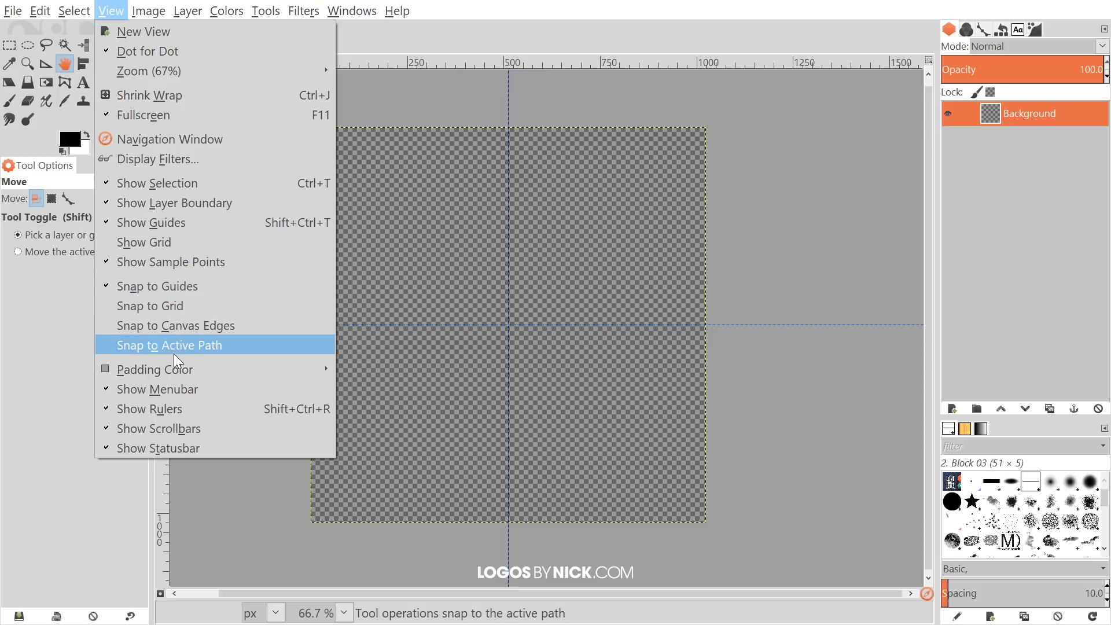
Enable snapping to canvas edges and draw a circular selection spanning the whole canvas
click(151, 327)
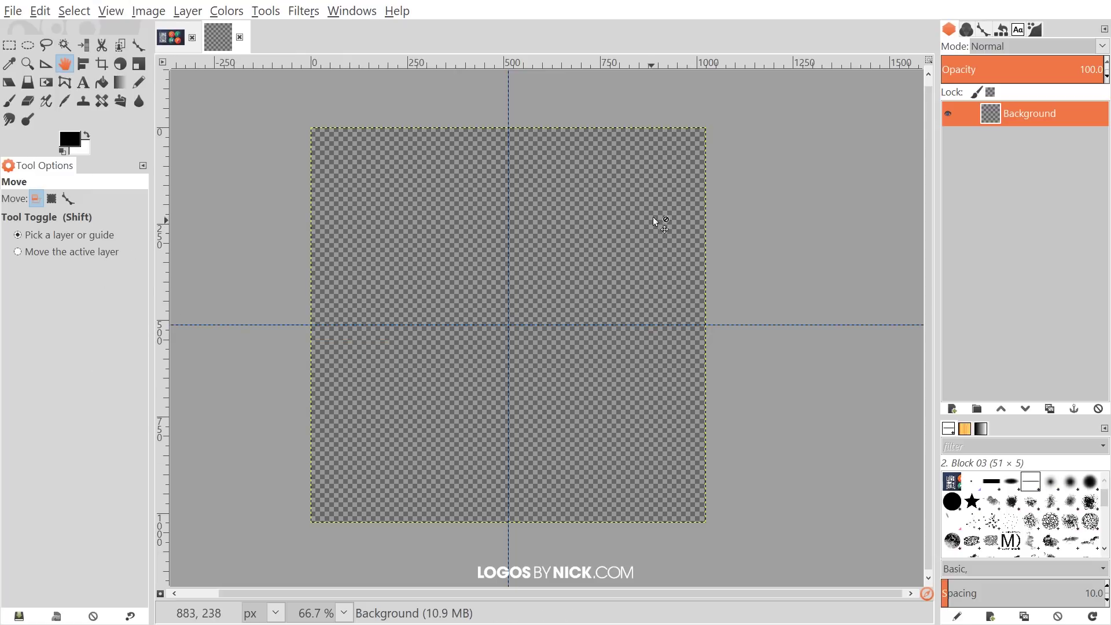
click(27, 49)
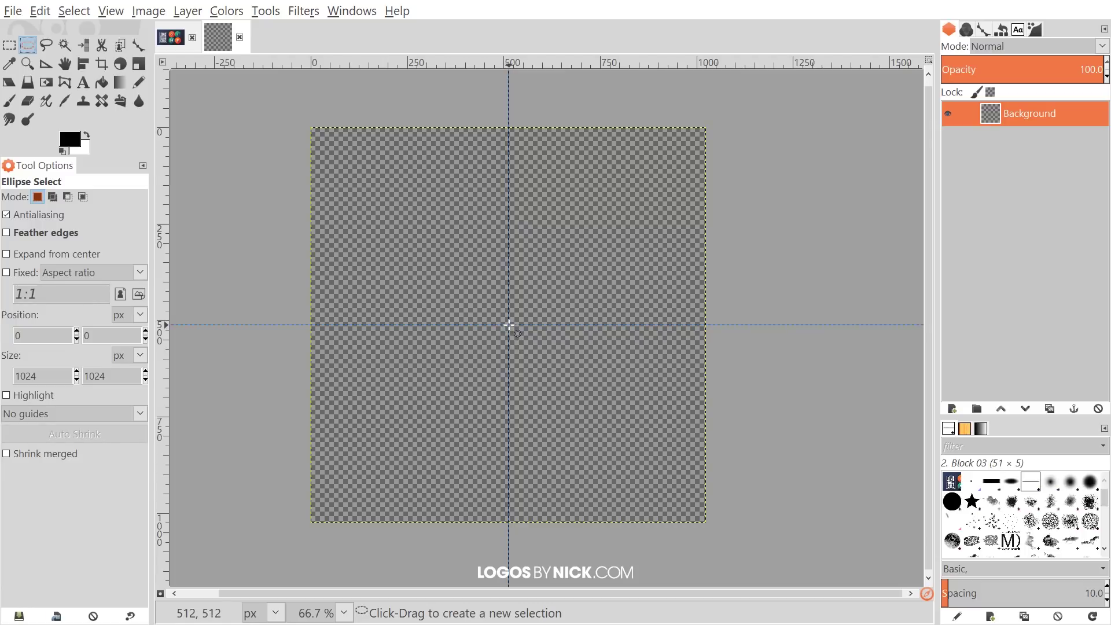
drag(509, 325, 702, 520)
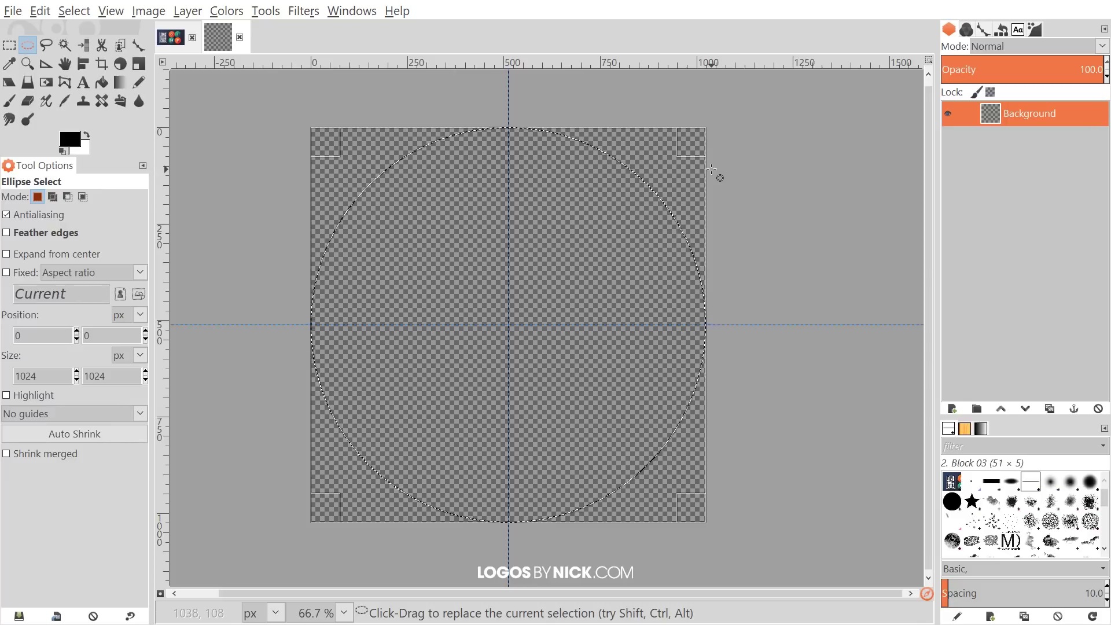
key(Return)
Check the reference long-shadow thumbnail image
scroll(501, 213, right, 3)
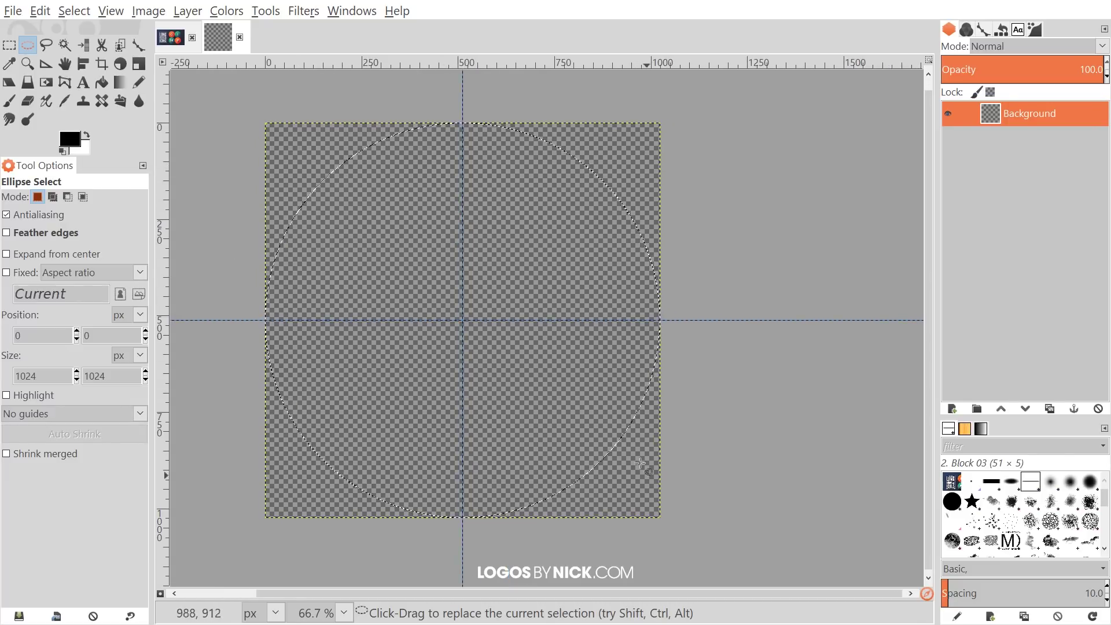
scroll(563, 354, up, 2)
scroll(564, 354, left, 2)
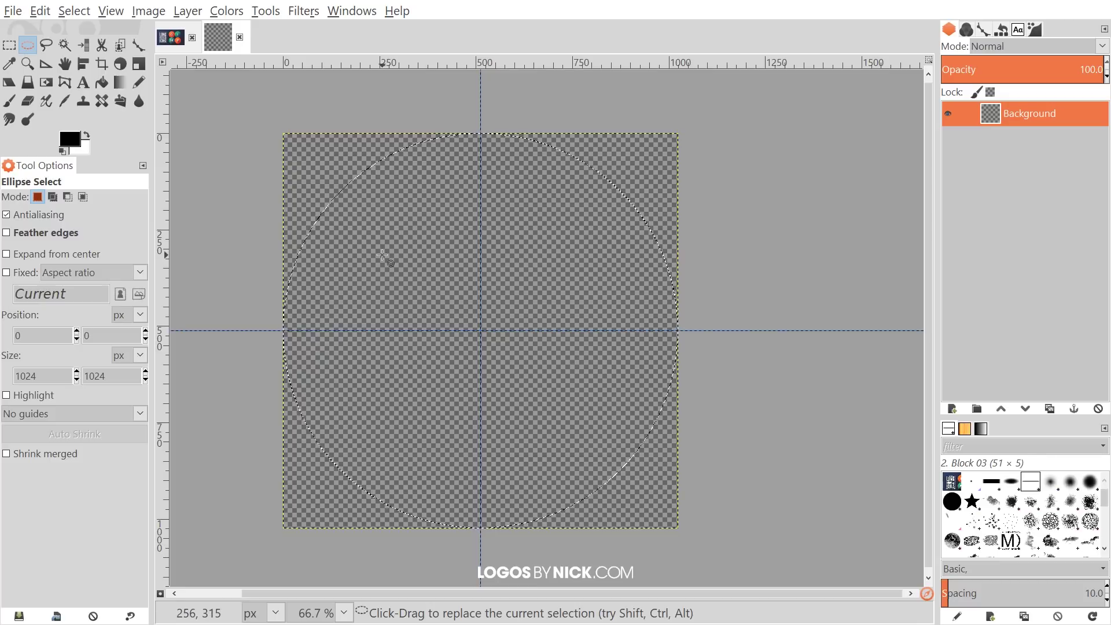
click(171, 37)
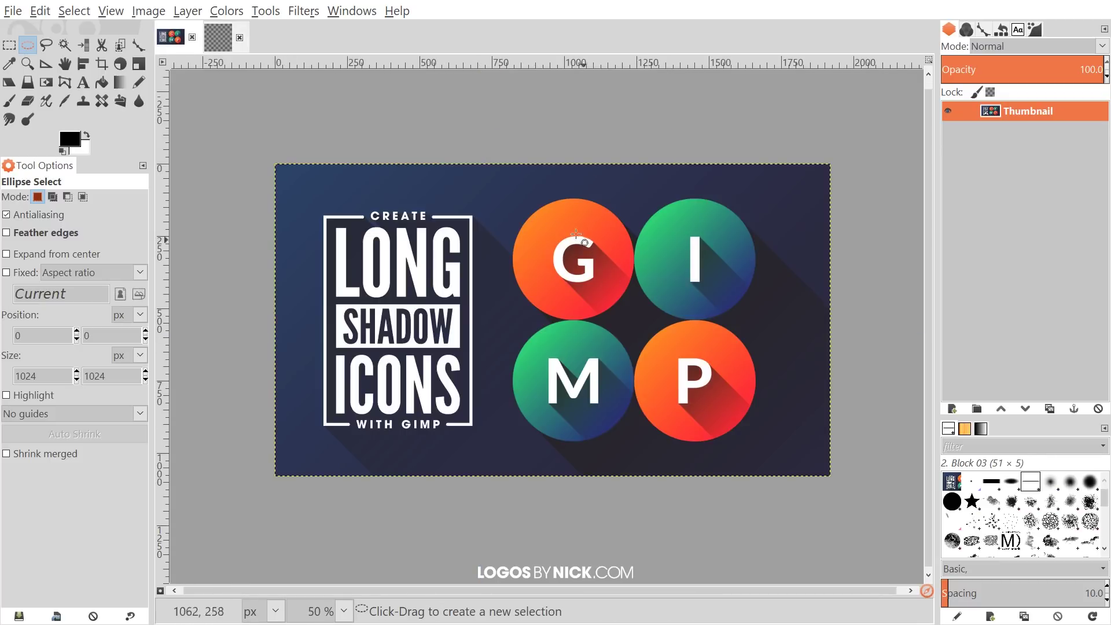
Set the foreground colour to yellow-orange ffd200 and the background to red ff002a
click(217, 38)
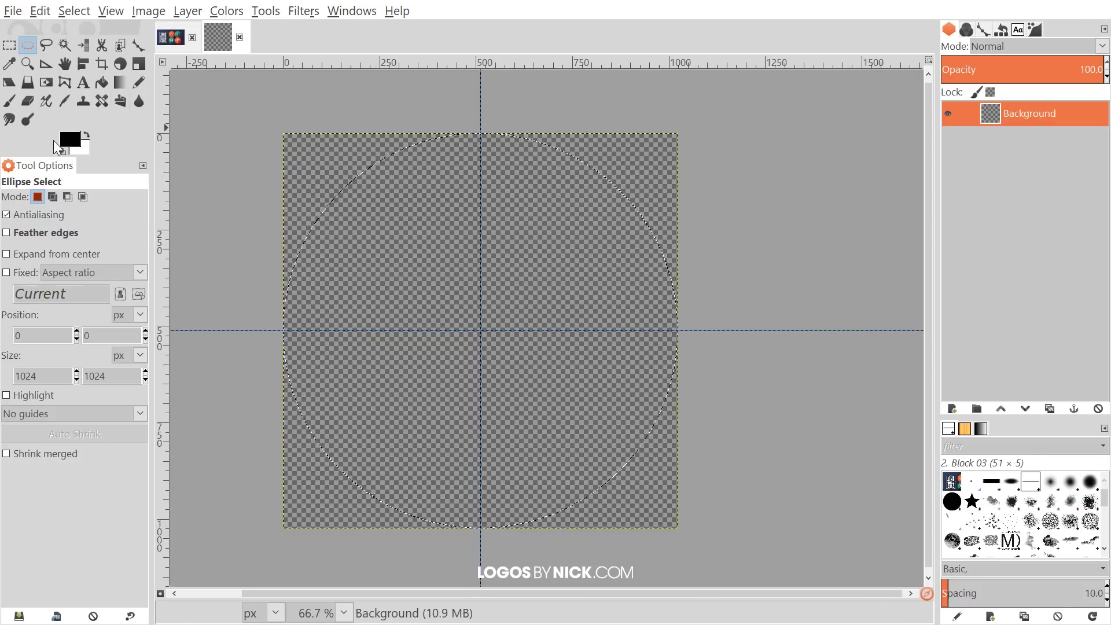
click(75, 137)
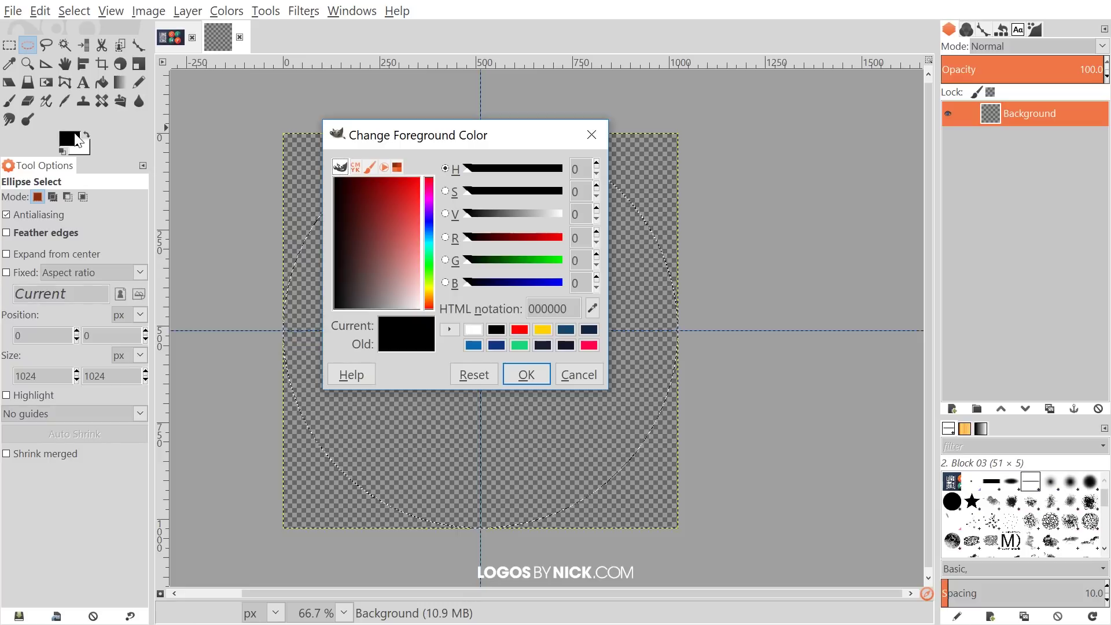
click(432, 288)
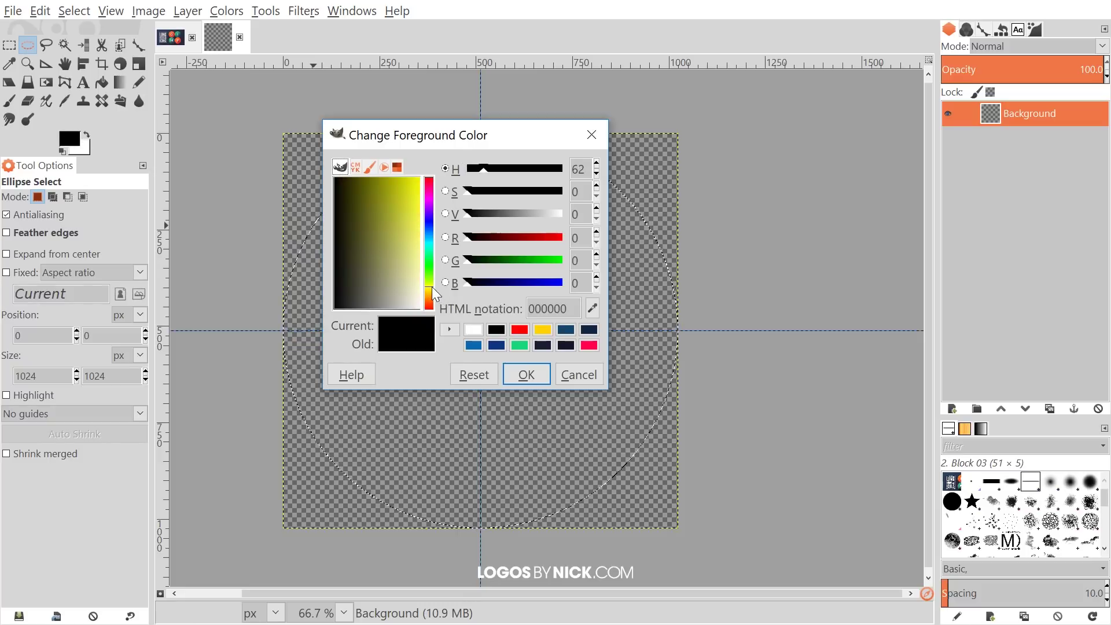
drag(391, 214, 420, 174)
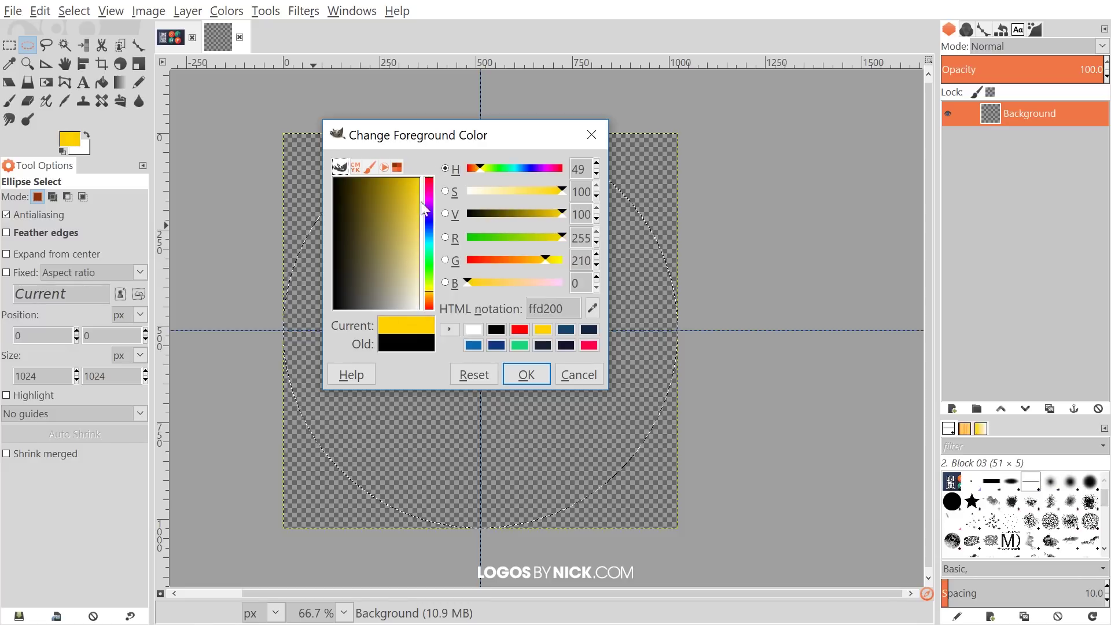
click(530, 373)
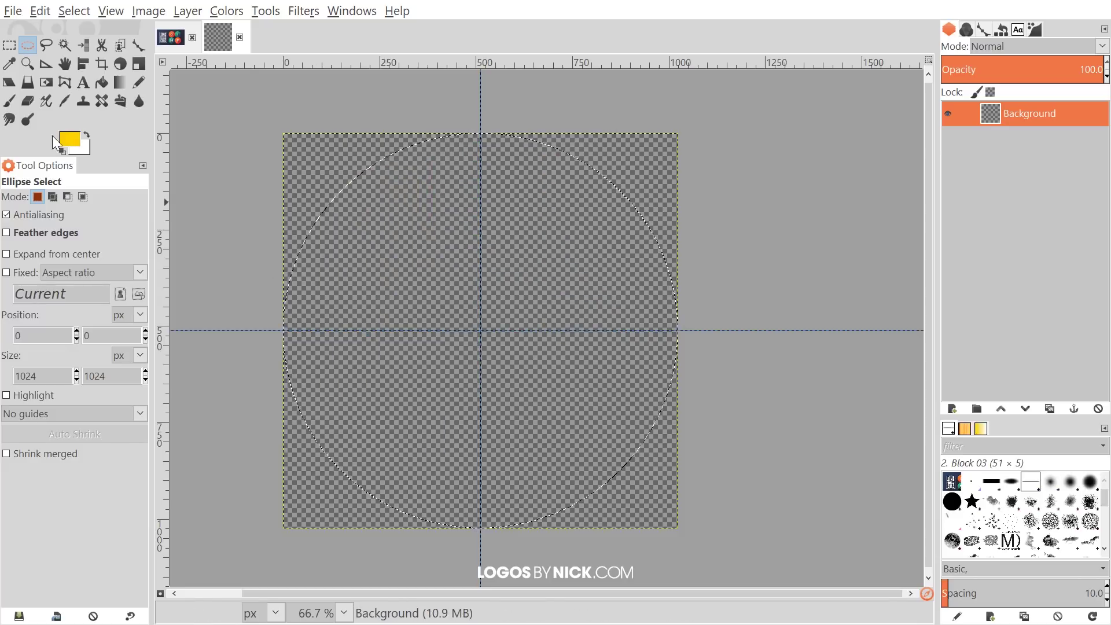
click(85, 147)
drag(405, 208, 419, 179)
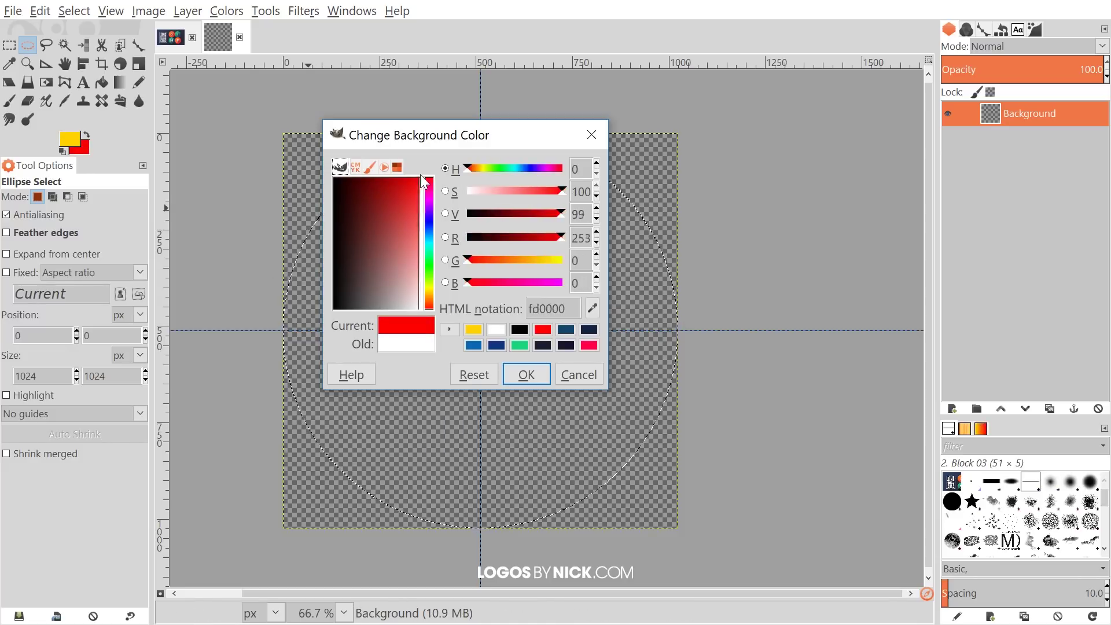
click(435, 181)
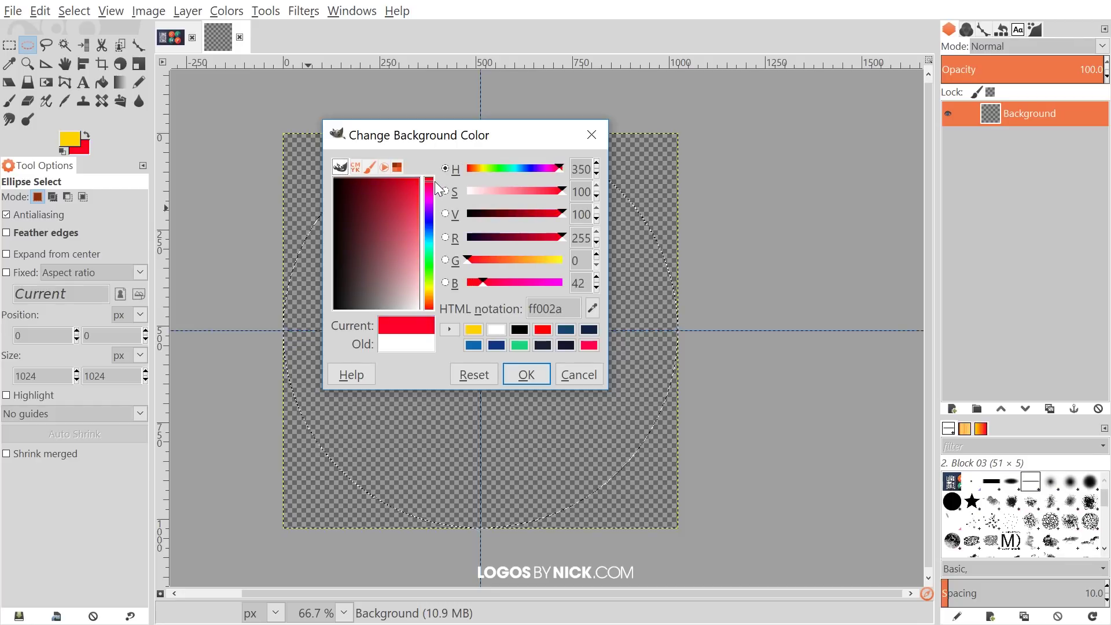
click(526, 374)
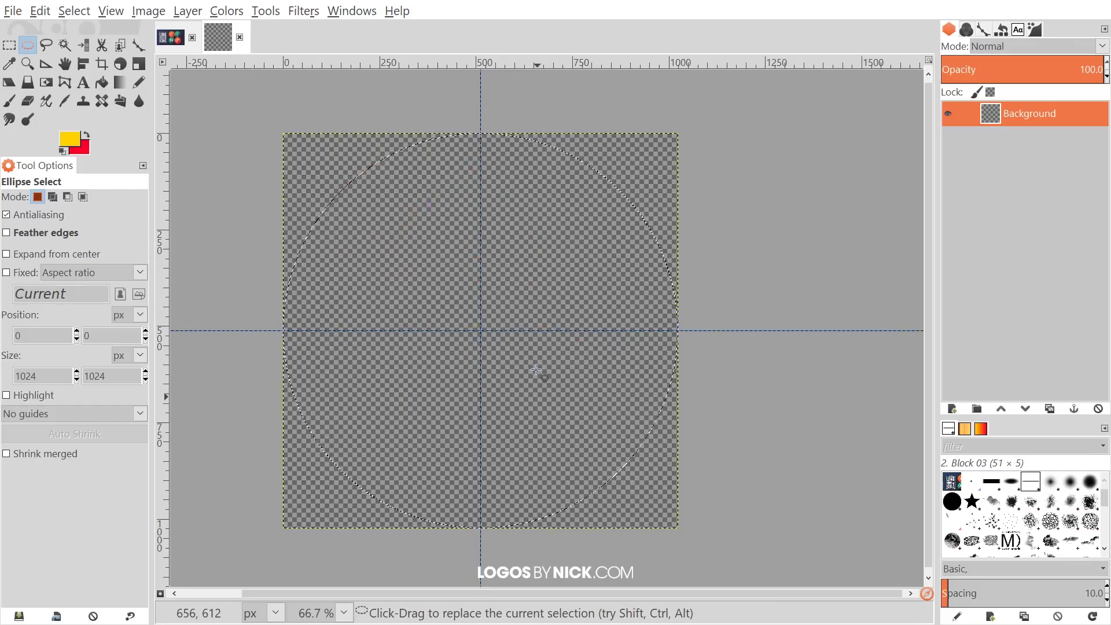
Fill the circle with an FG to BG gradient running from top-left to bottom-right
click(119, 82)
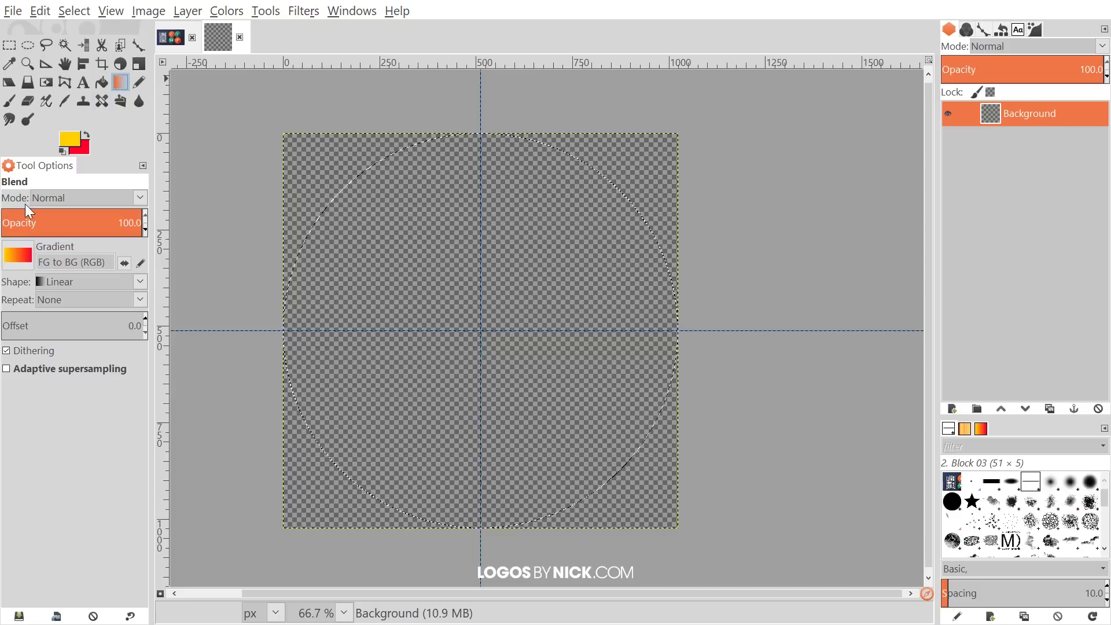
click(24, 255)
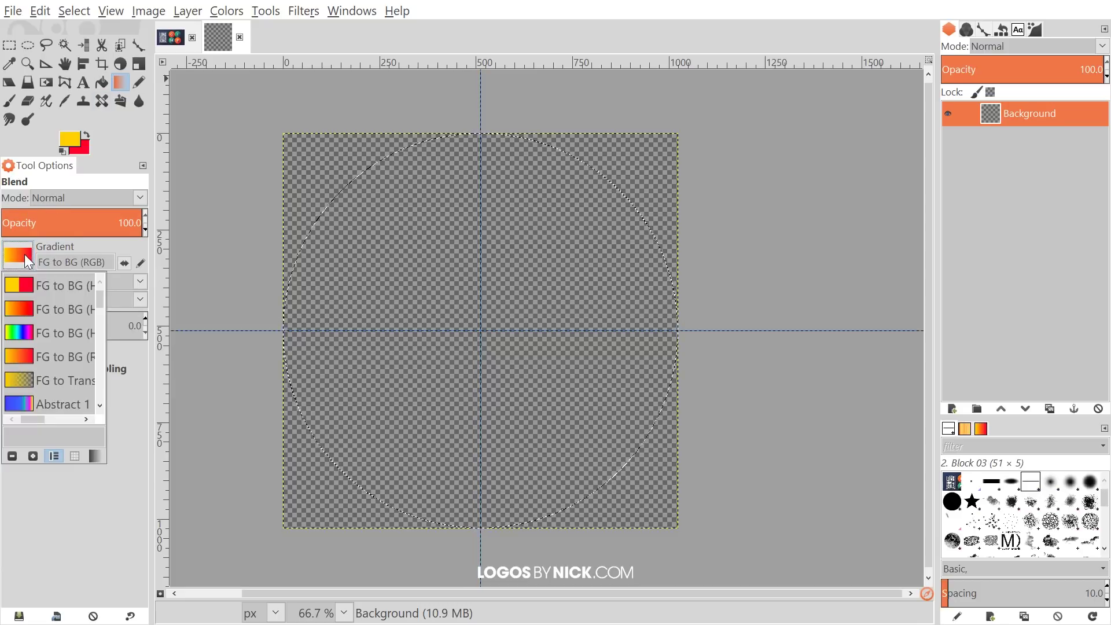
click(71, 243)
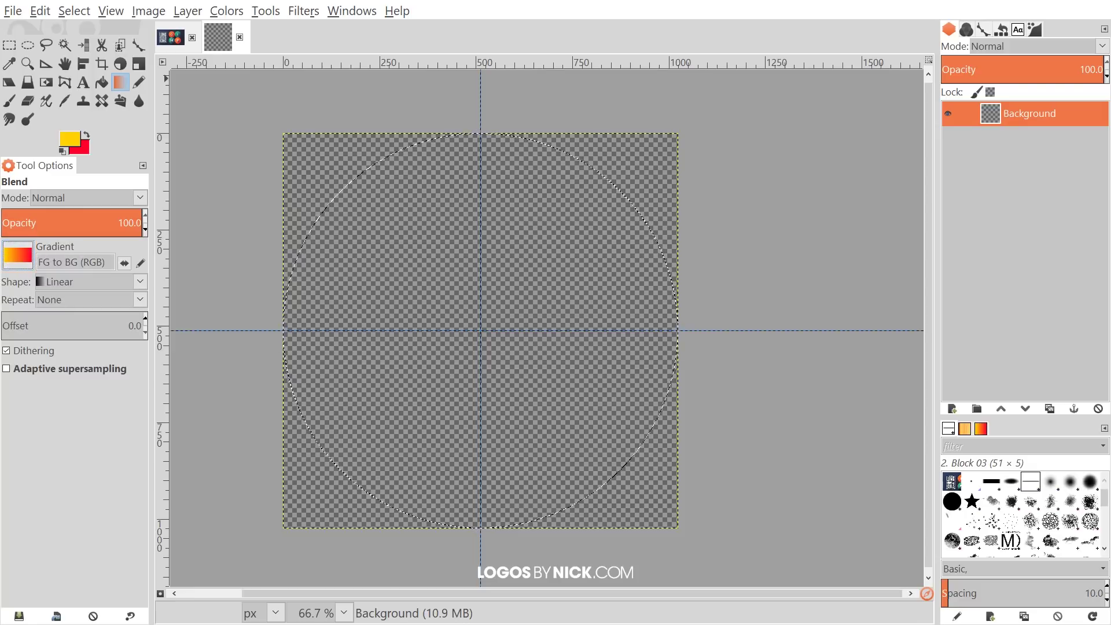
drag(678, 513, 308, 136)
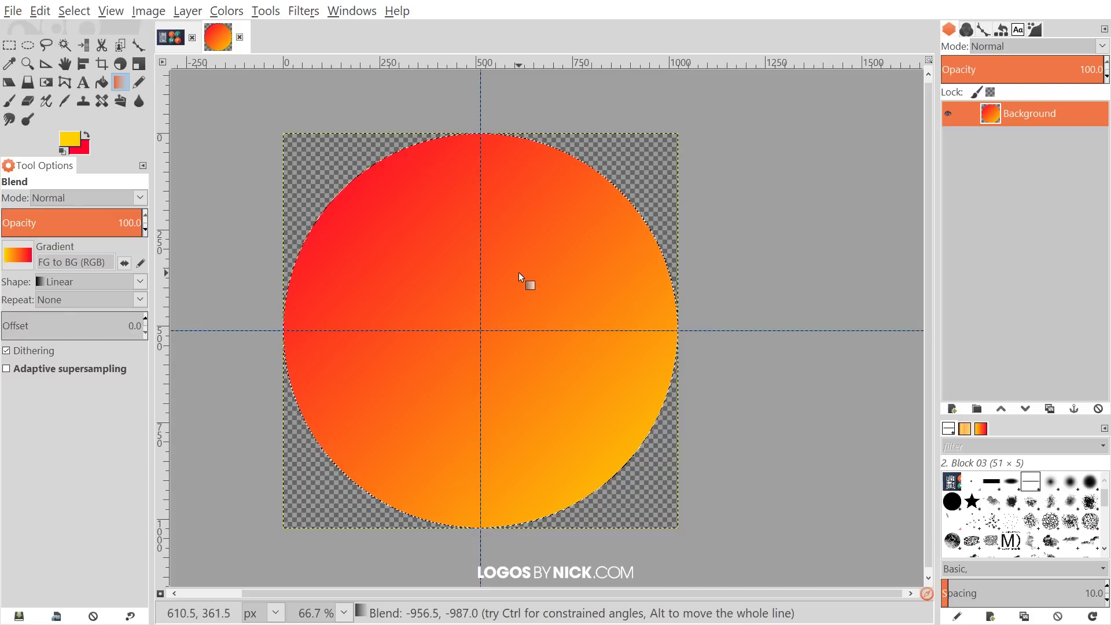
key(ctrl+z)
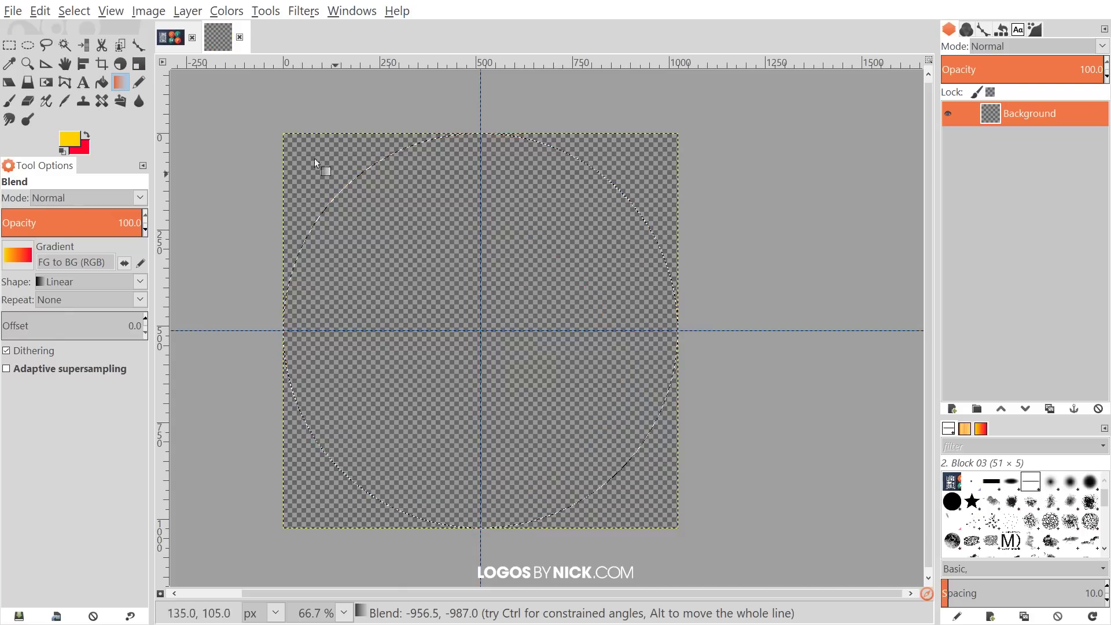
drag(283, 118, 637, 485)
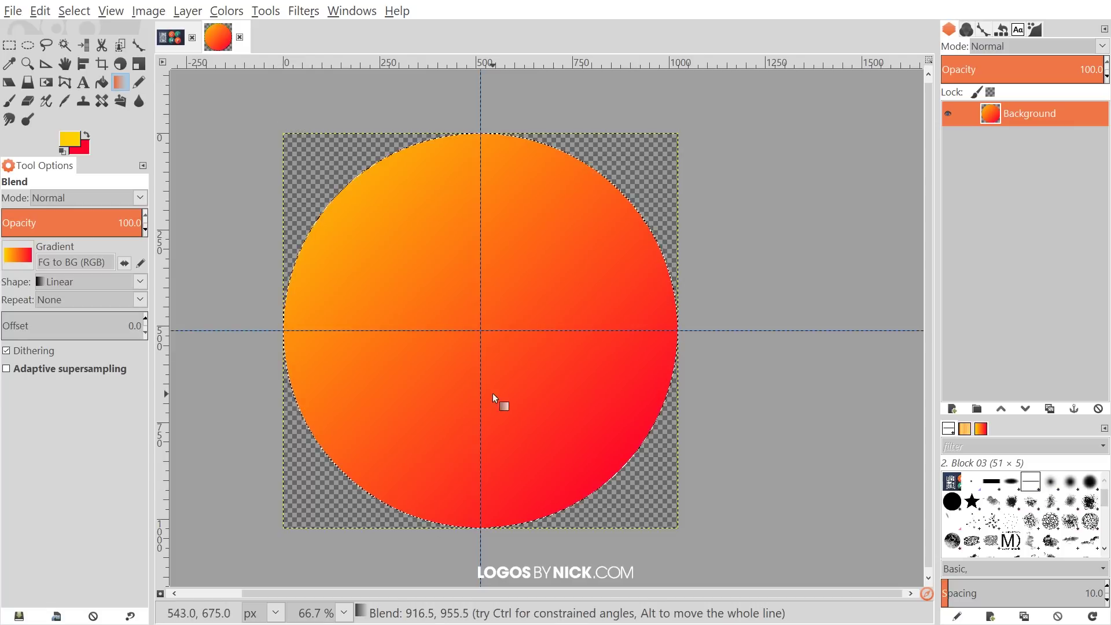
key(ctrl+z)
key(ctrl+z)
drag(268, 100, 675, 511)
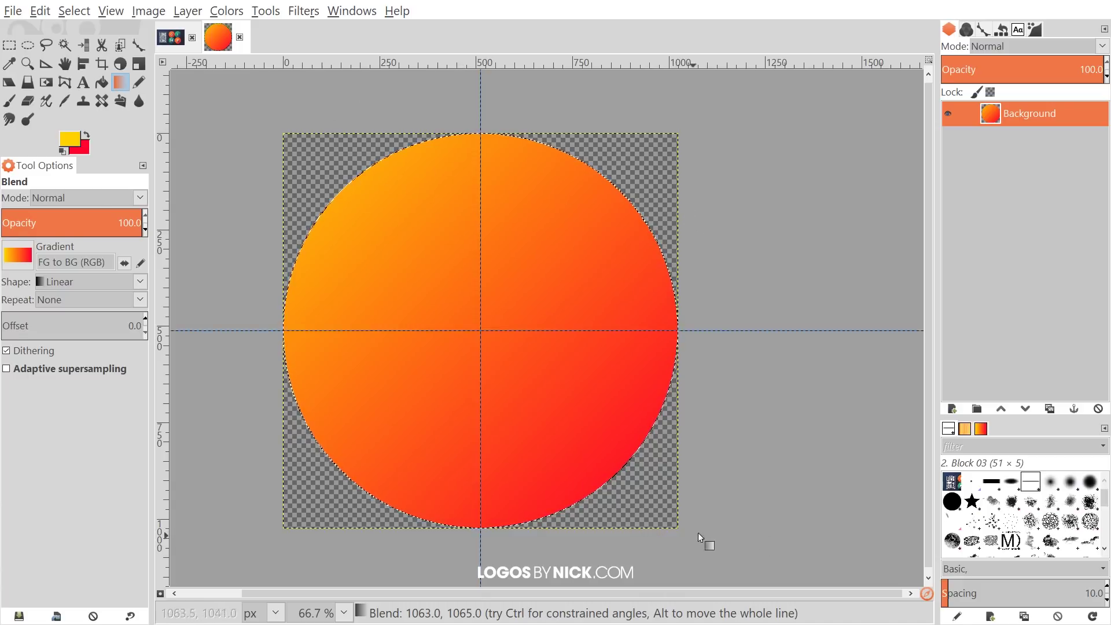
Remove the circle selection and set the foreground colour to black
click(61, 9)
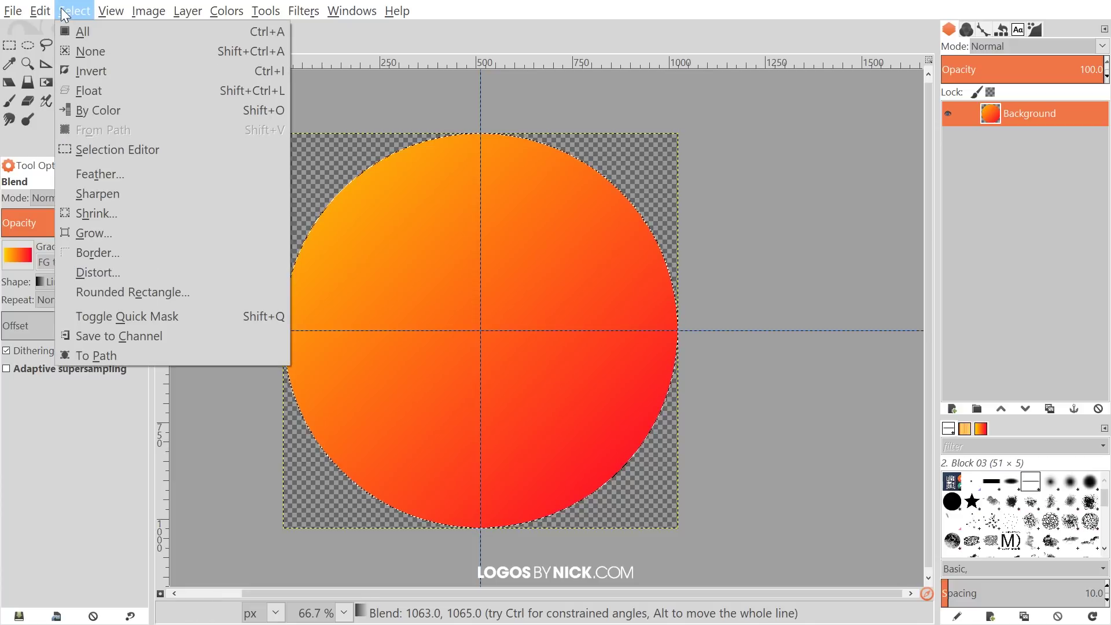
click(95, 51)
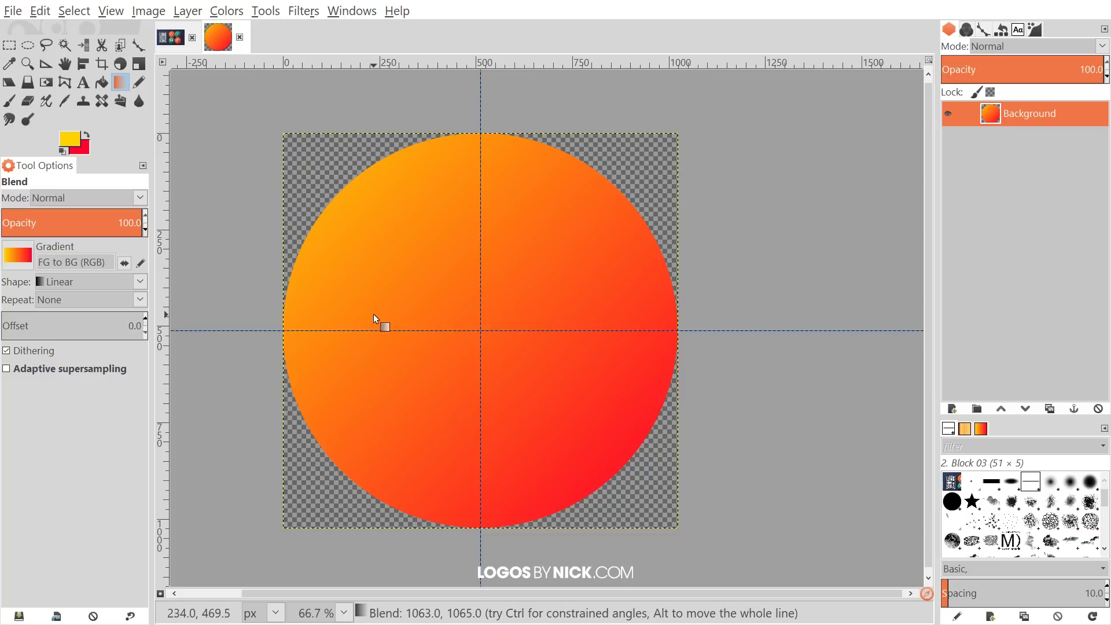
click(68, 147)
drag(379, 235, 335, 164)
click(525, 374)
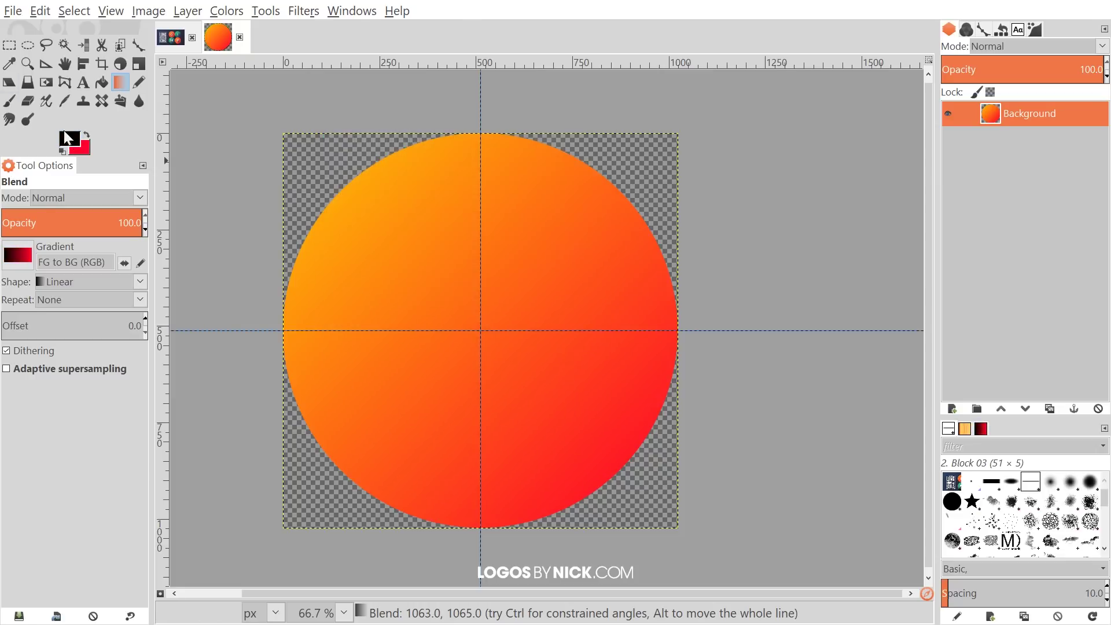
Set the background to white, then swap so white is the foreground
click(86, 151)
drag(399, 257, 435, 321)
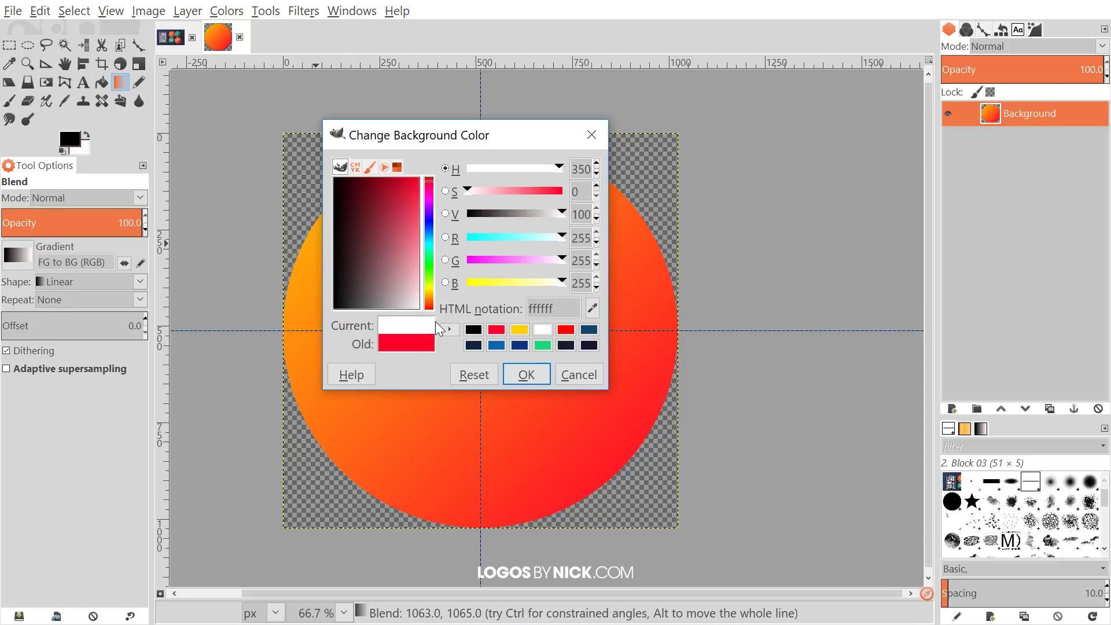
click(528, 375)
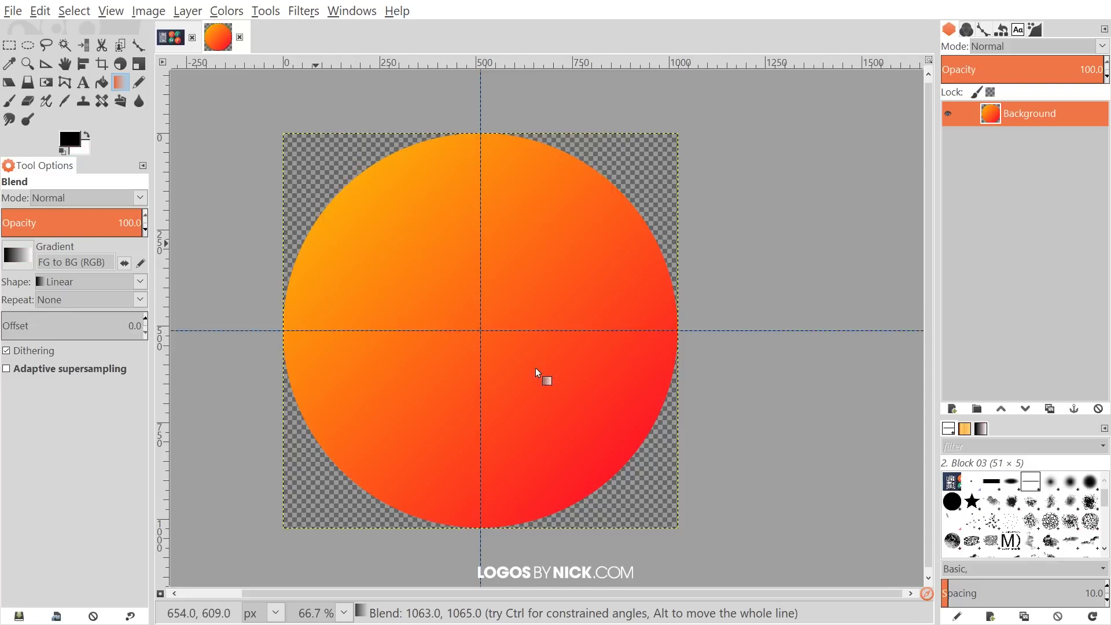
click(87, 134)
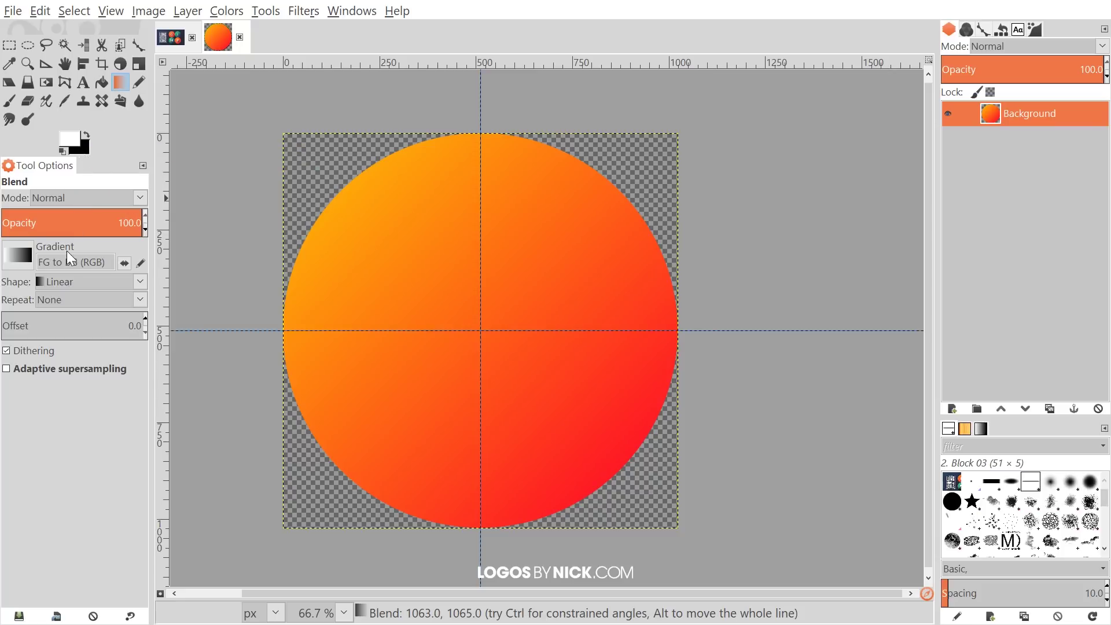
Type a white 'G' on the circle in Lato Ultra-Bold at 527 px
click(85, 82)
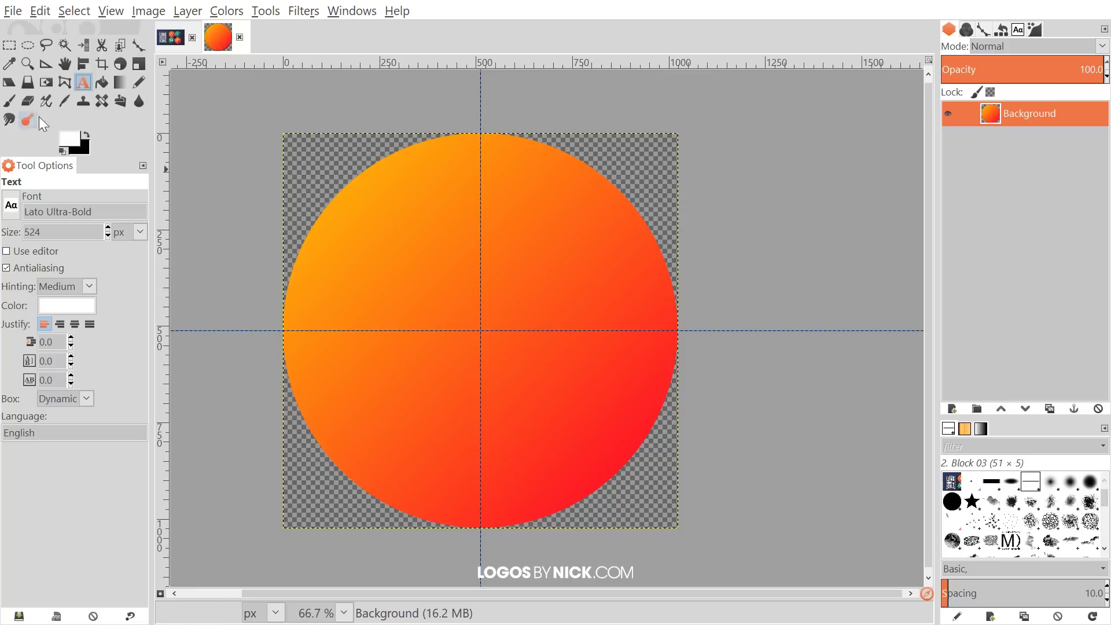
click(442, 290)
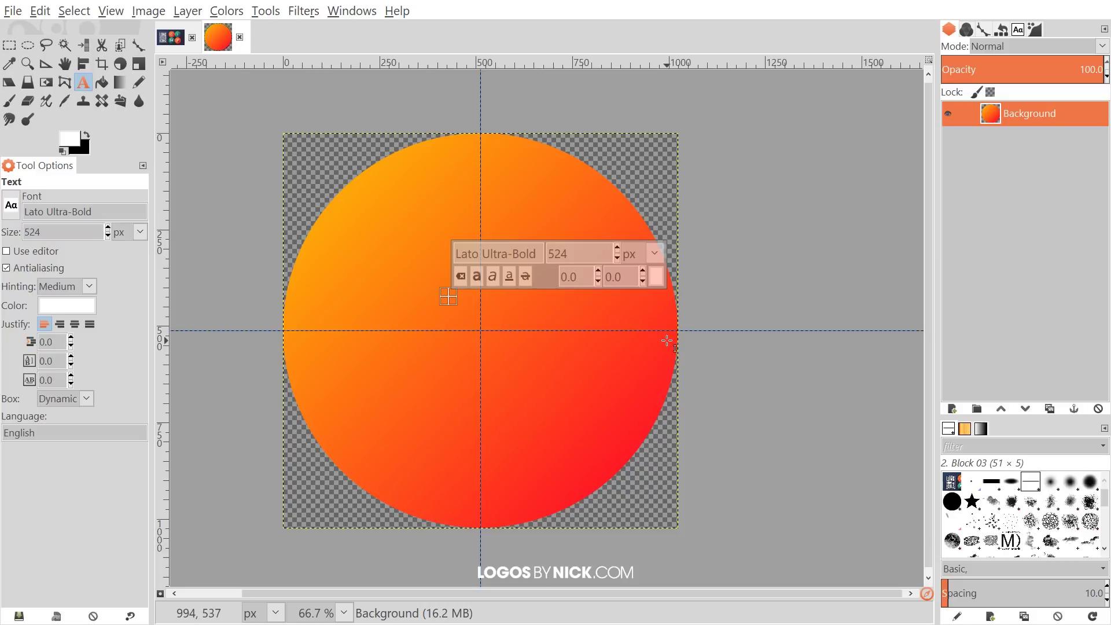
text(G)
click(171, 39)
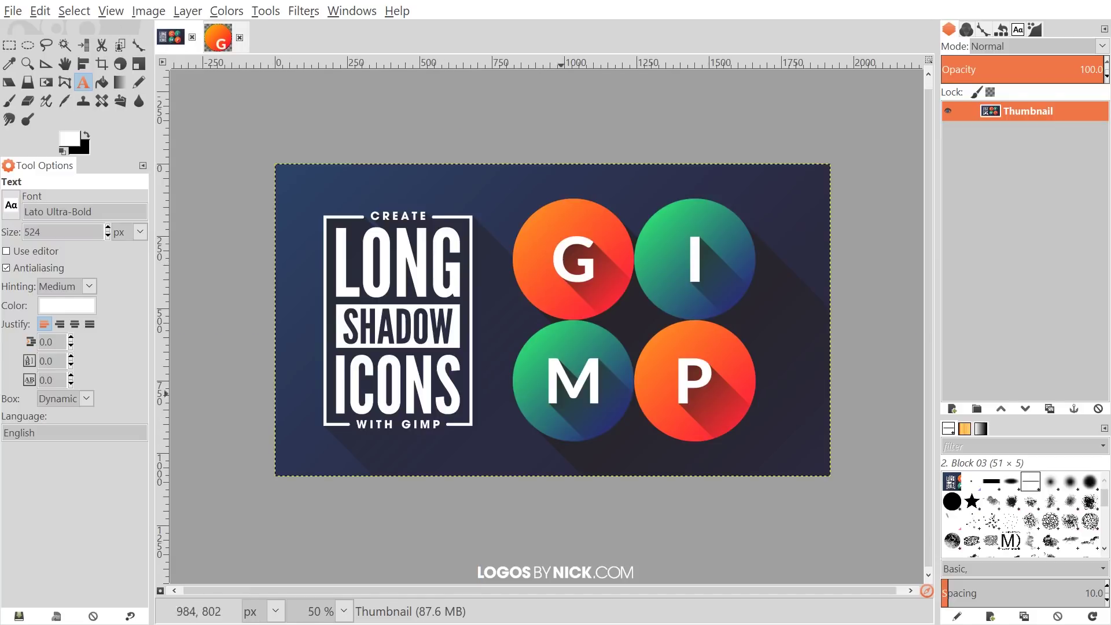
click(218, 37)
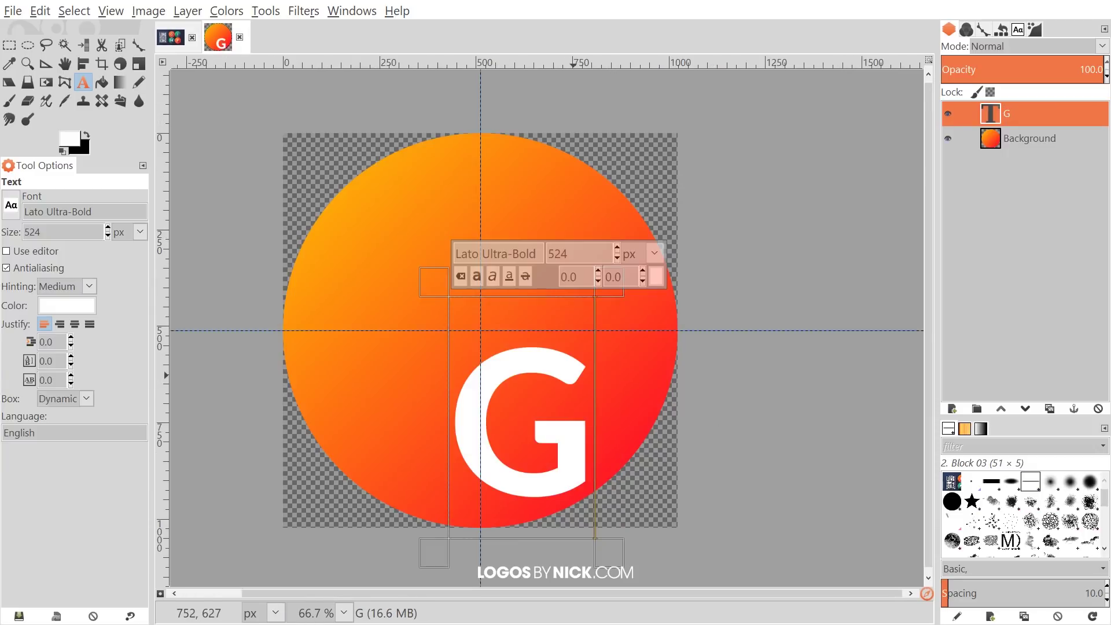
scroll(108, 230, up, 5)
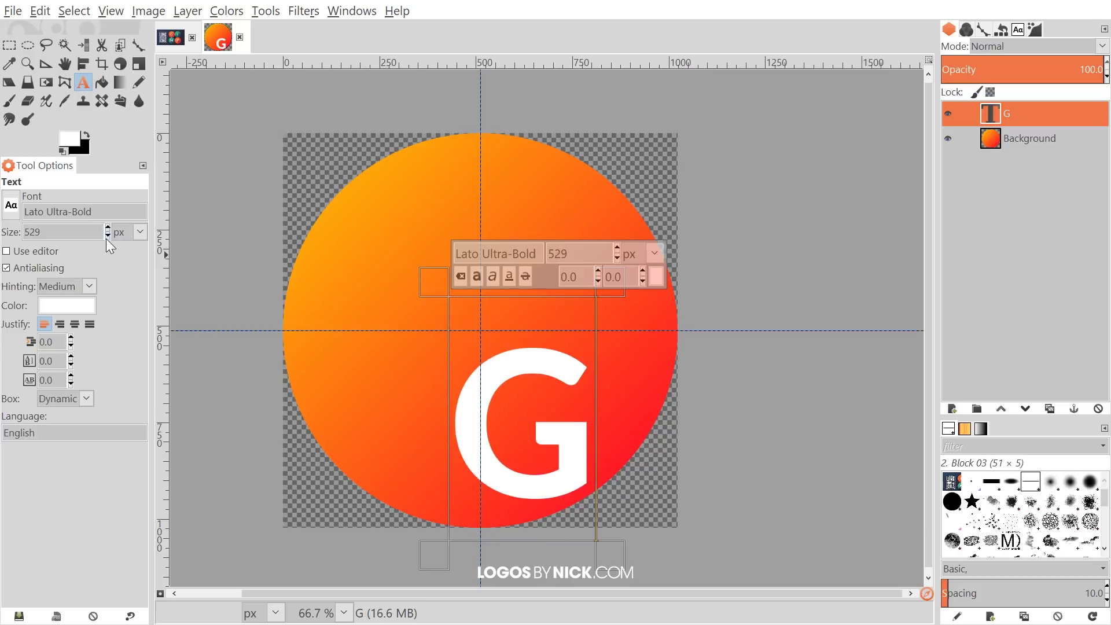
scroll(107, 240, down, 2)
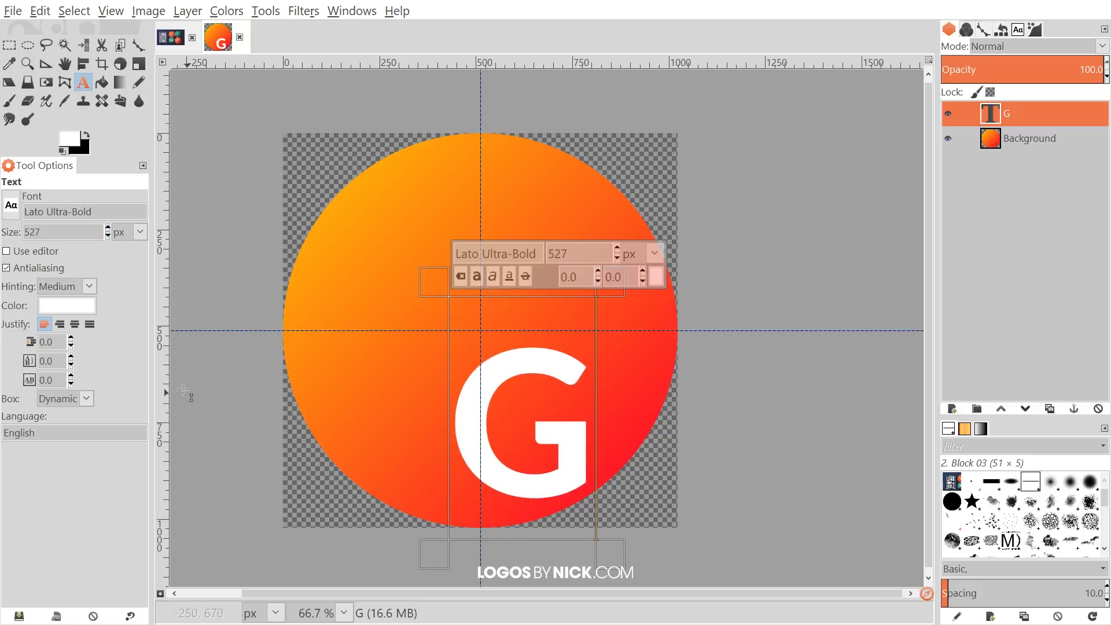
Move the G toward the circle's centre and autocrop its layer to the letter
click(65, 63)
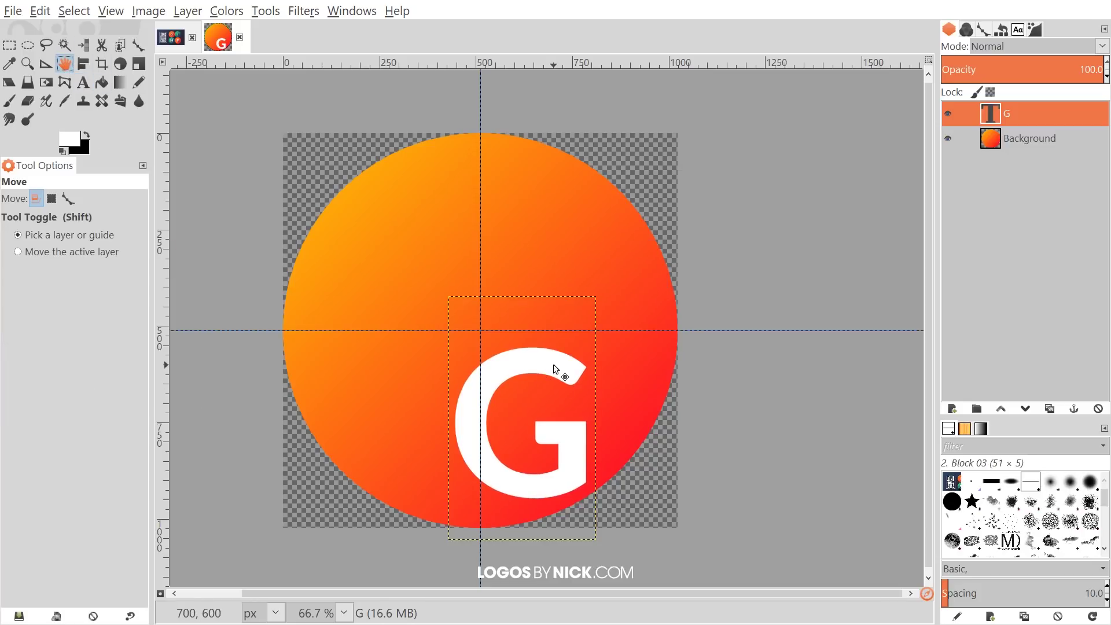
drag(553, 364, 506, 277)
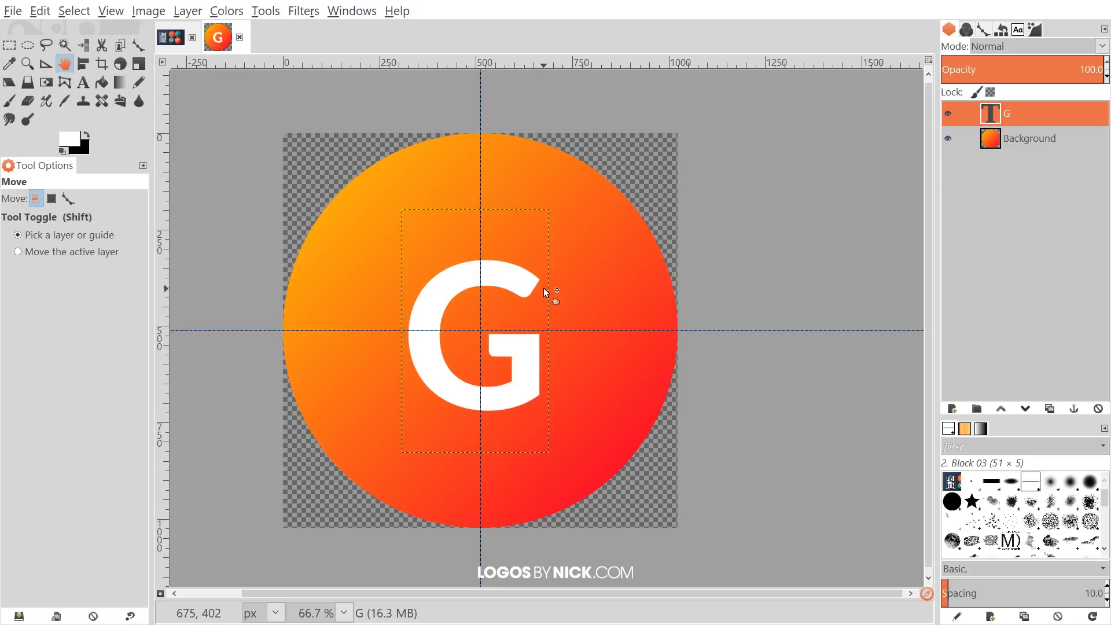
click(188, 10)
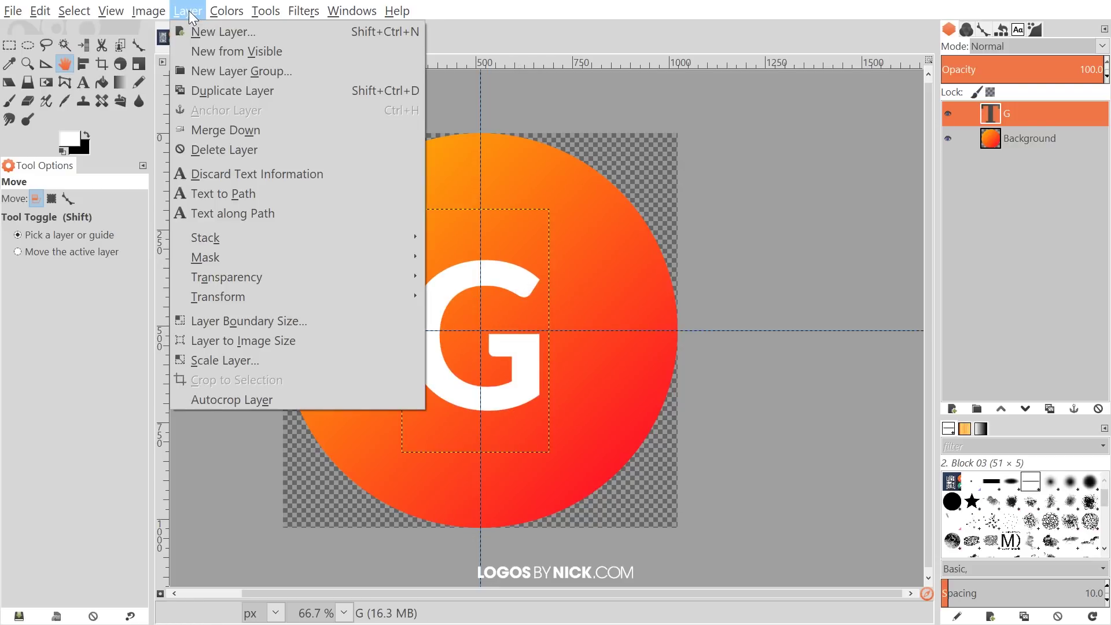
click(261, 399)
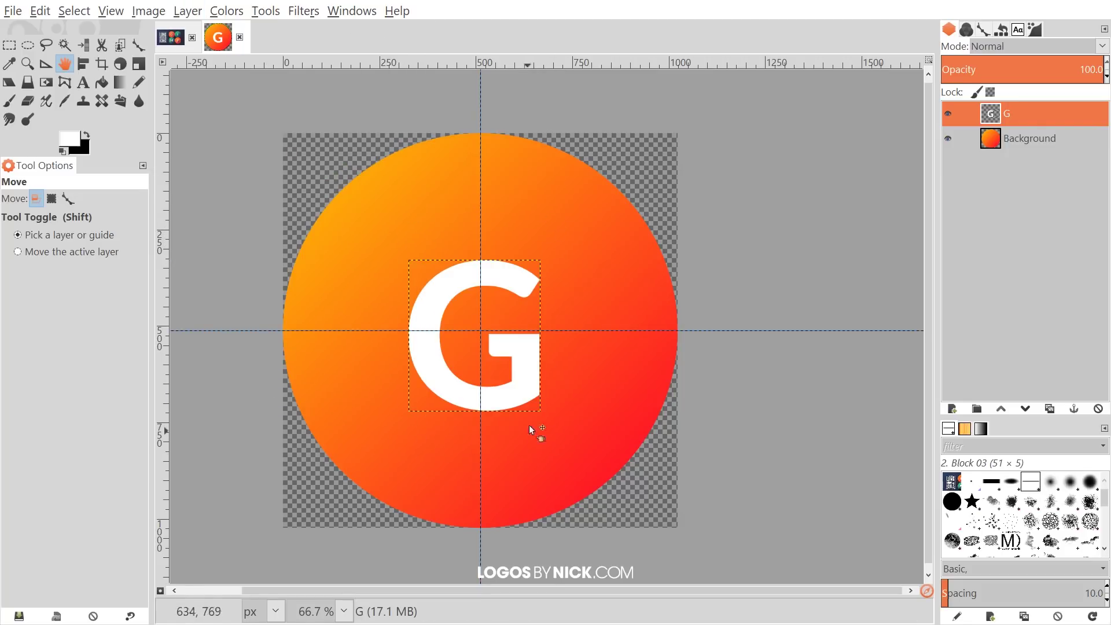
Align the G layer to the centre and middle relative to the image
click(86, 66)
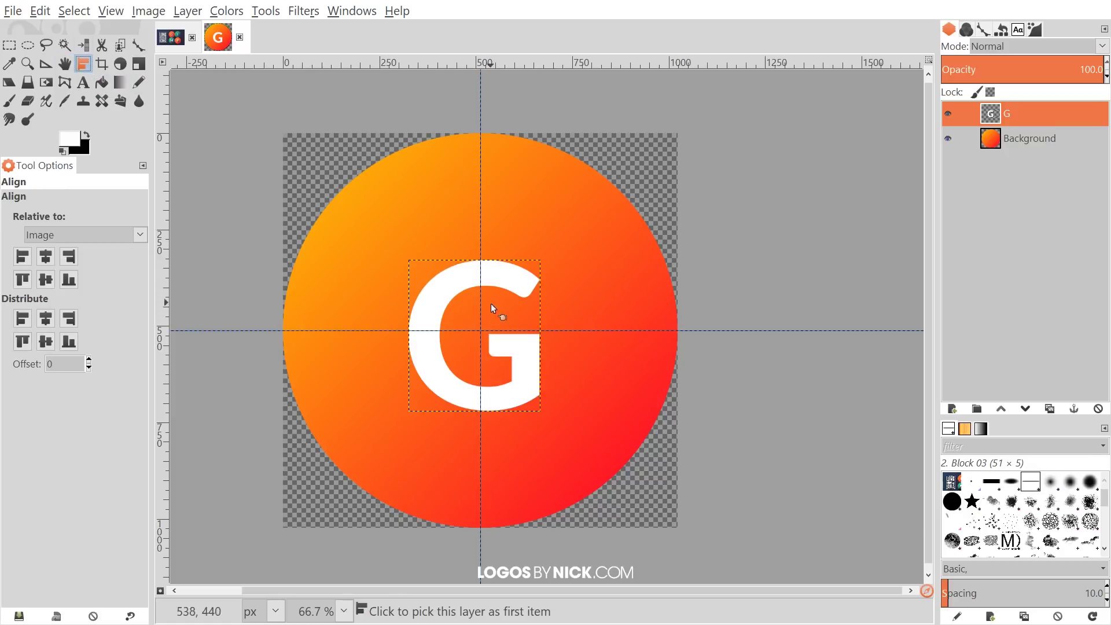
click(457, 278)
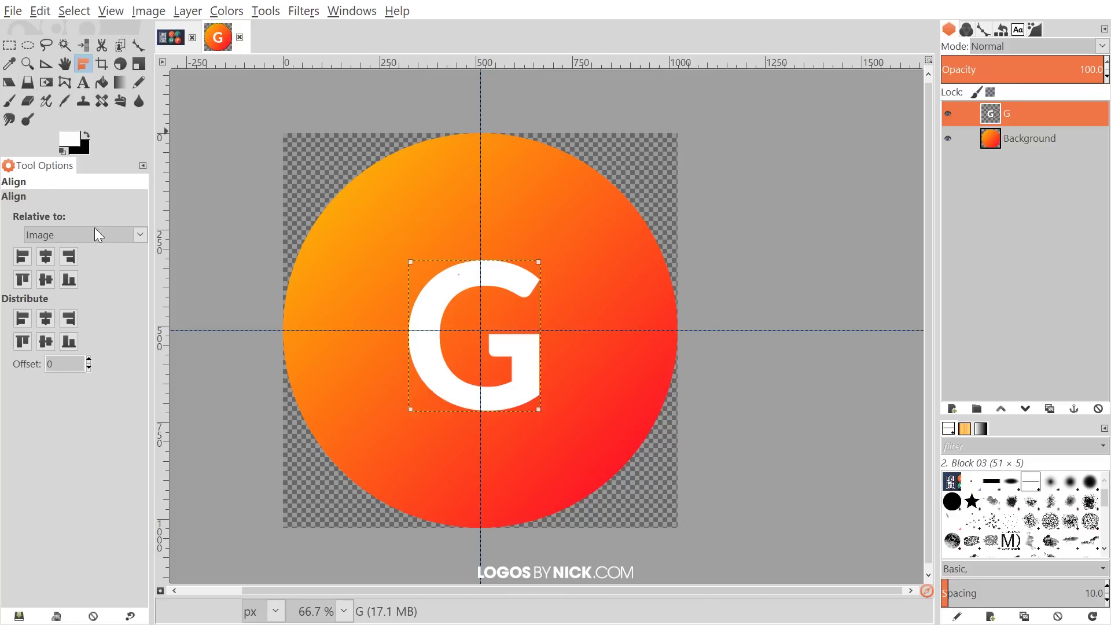
click(55, 237)
click(60, 280)
click(46, 260)
click(45, 280)
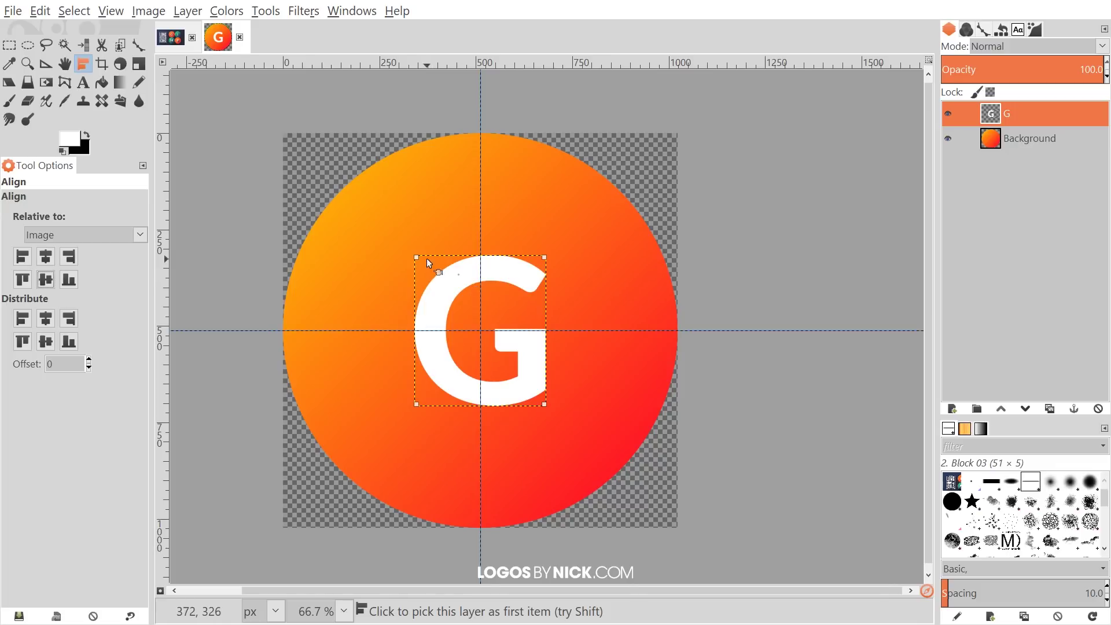
Select the G's outline with Alpha to Selection and add a new transparent layer
right_click(1004, 110)
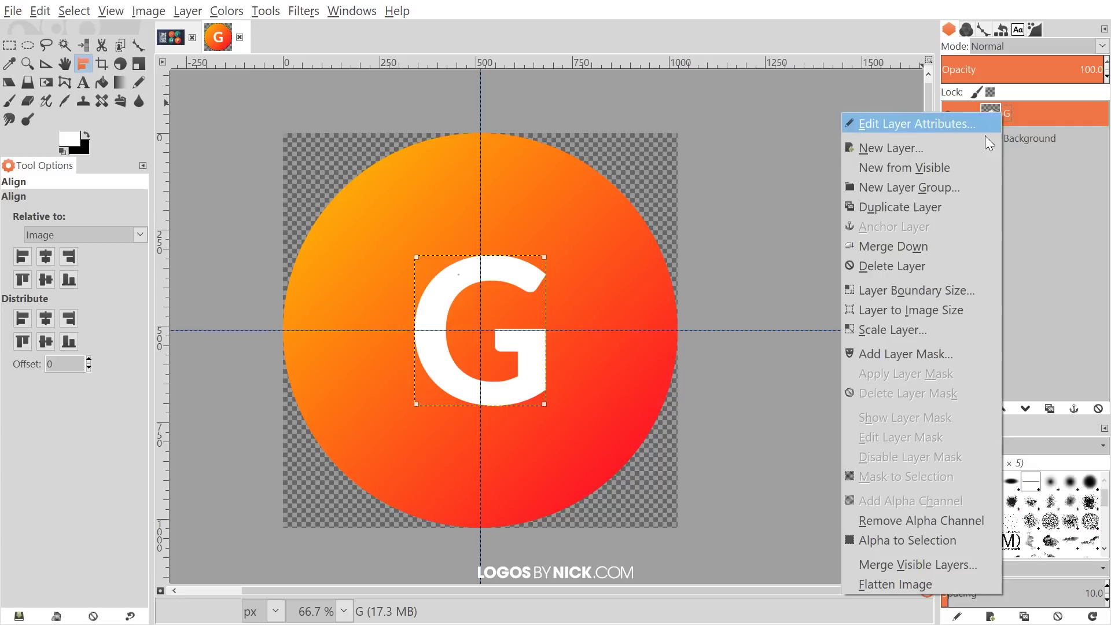
click(921, 540)
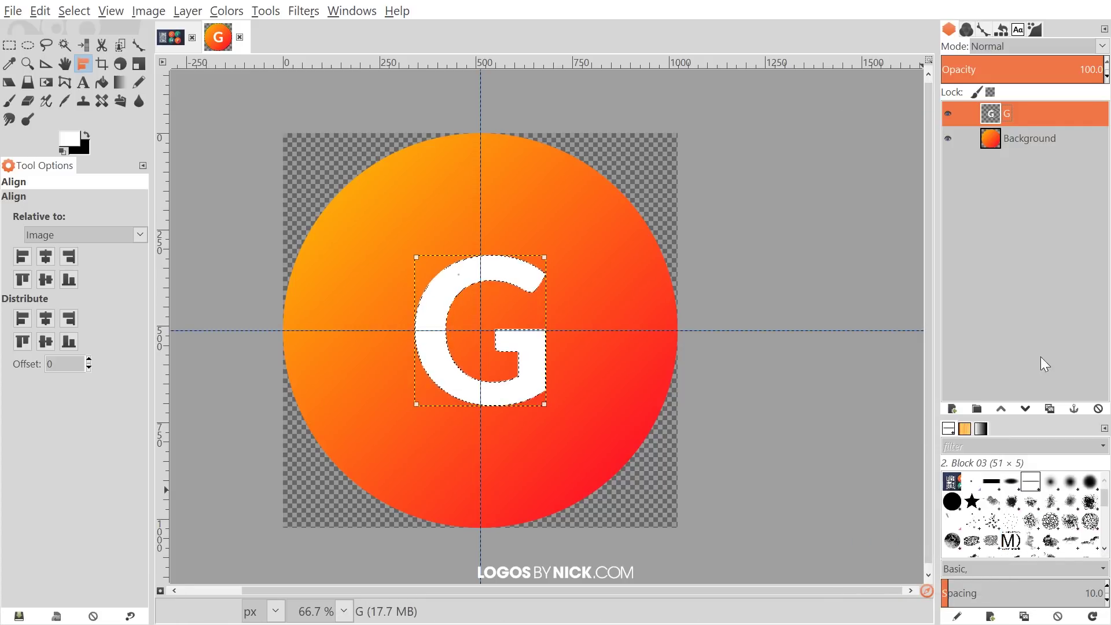
click(952, 410)
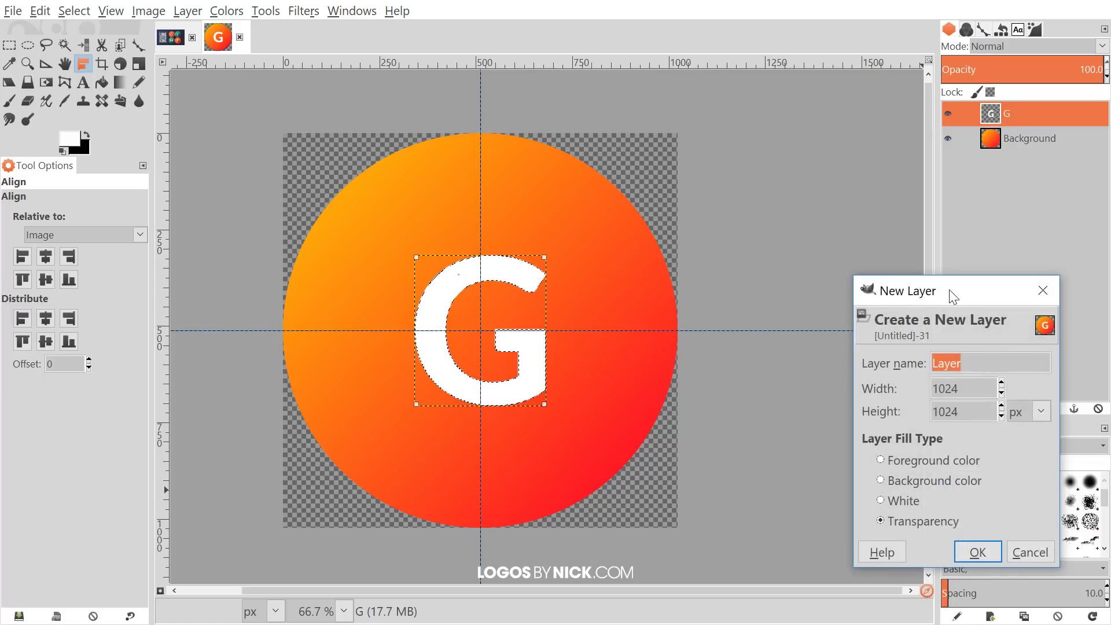
drag(950, 290, 850, 170)
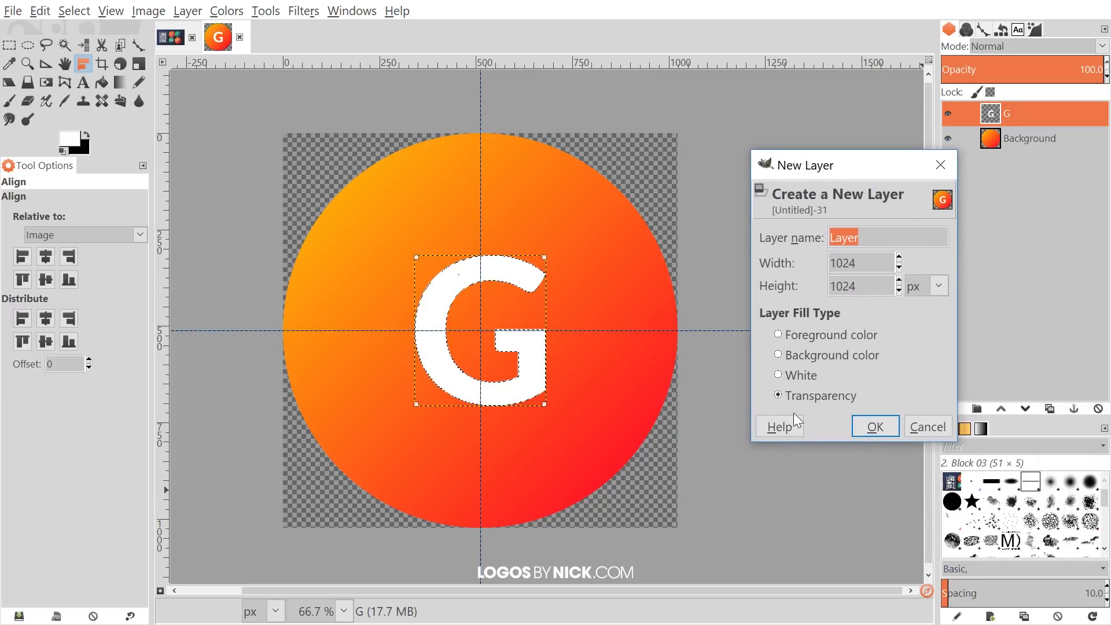
click(876, 427)
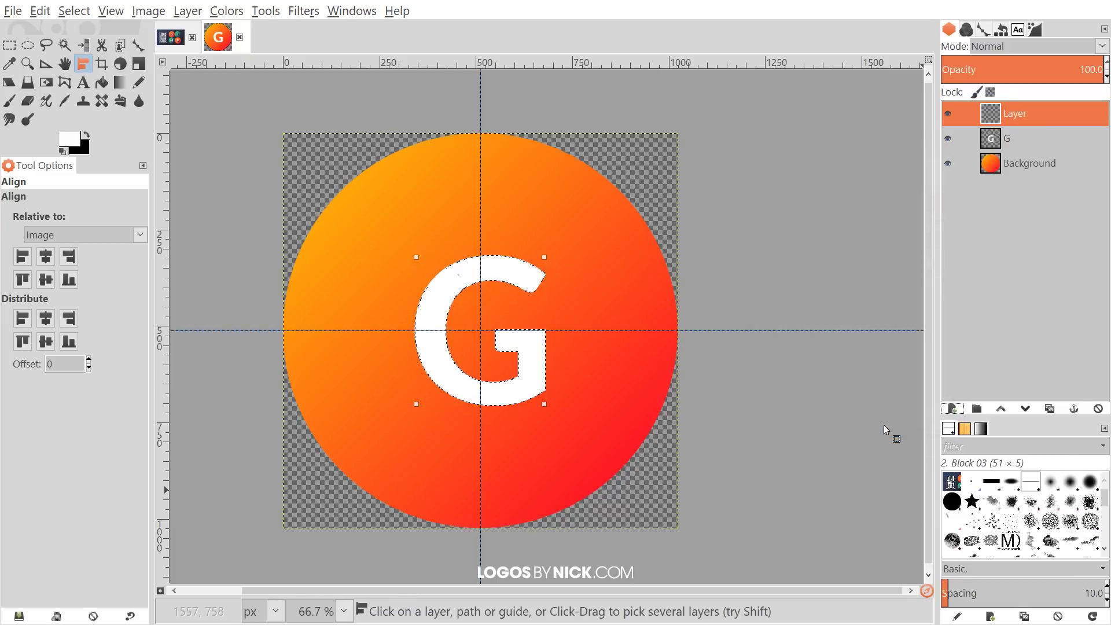
Fill the G selection with black, deselect, and move that layer beneath the white G
click(34, 10)
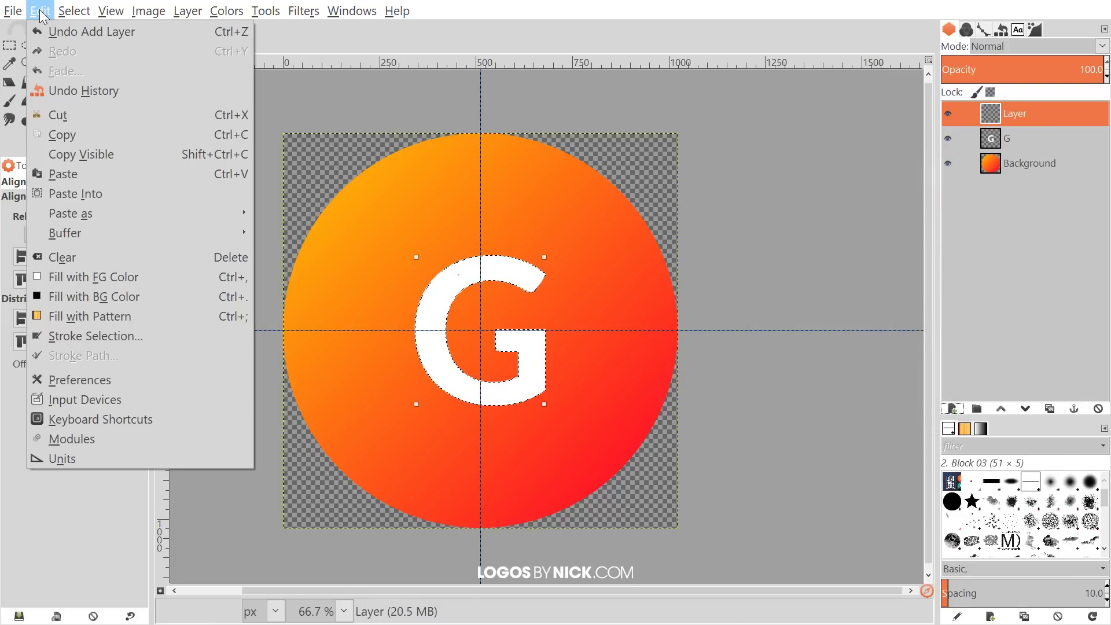
click(127, 297)
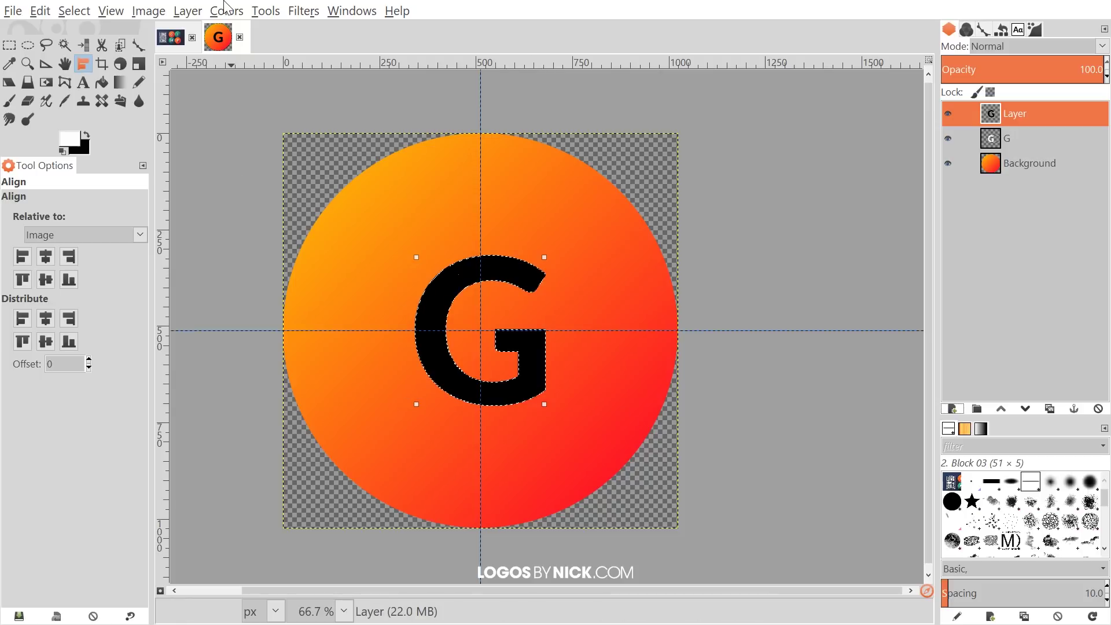
click(74, 10)
click(86, 49)
click(68, 63)
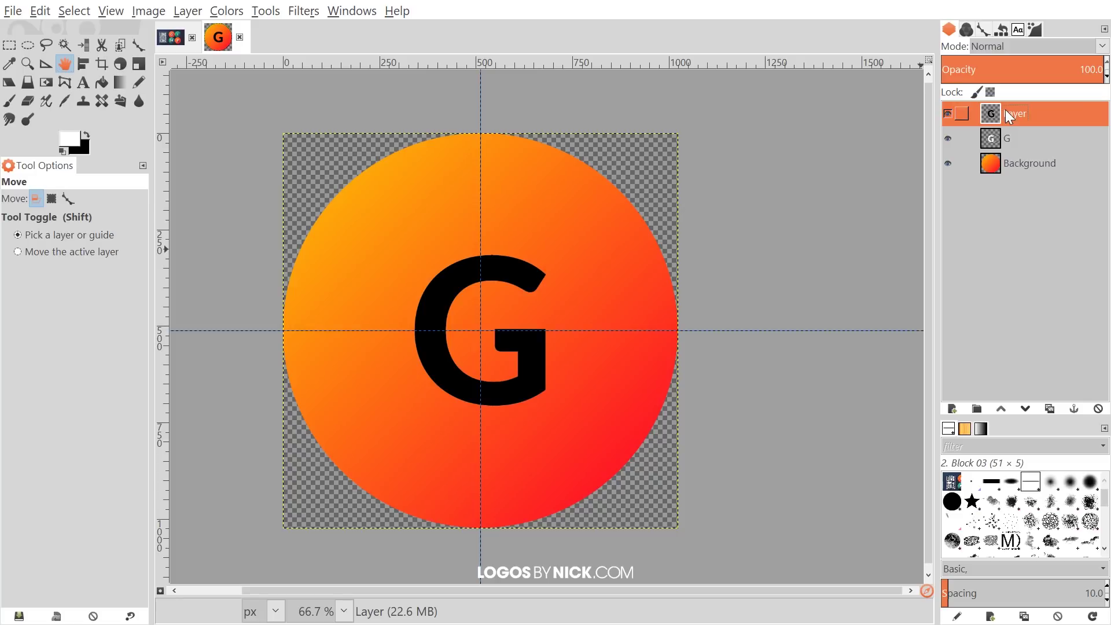
drag(988, 116, 1033, 162)
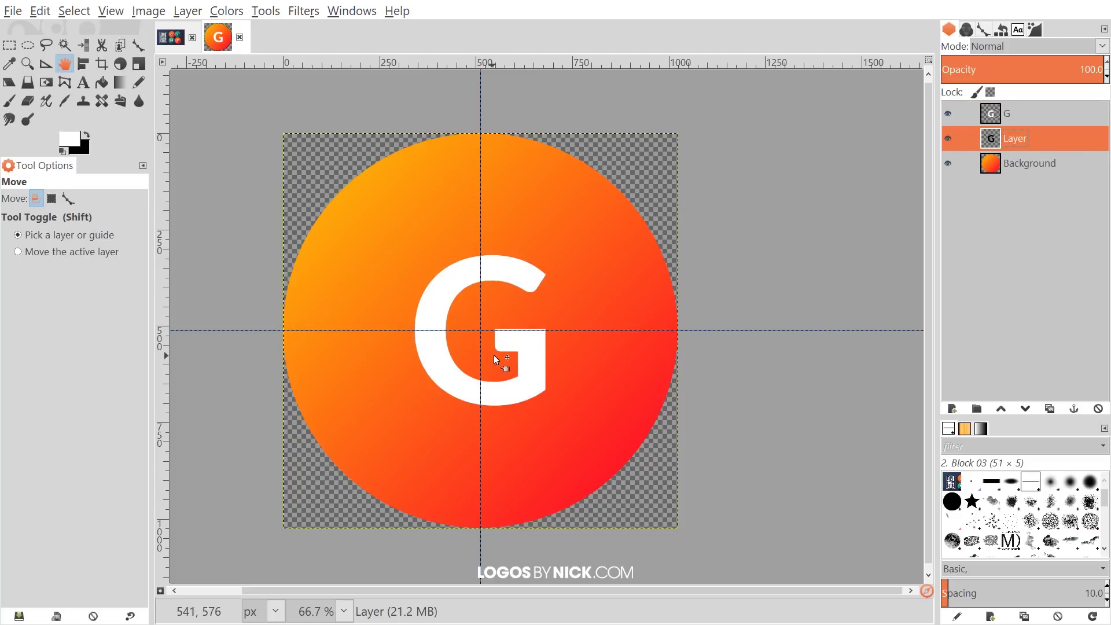
drag(493, 360, 472, 343)
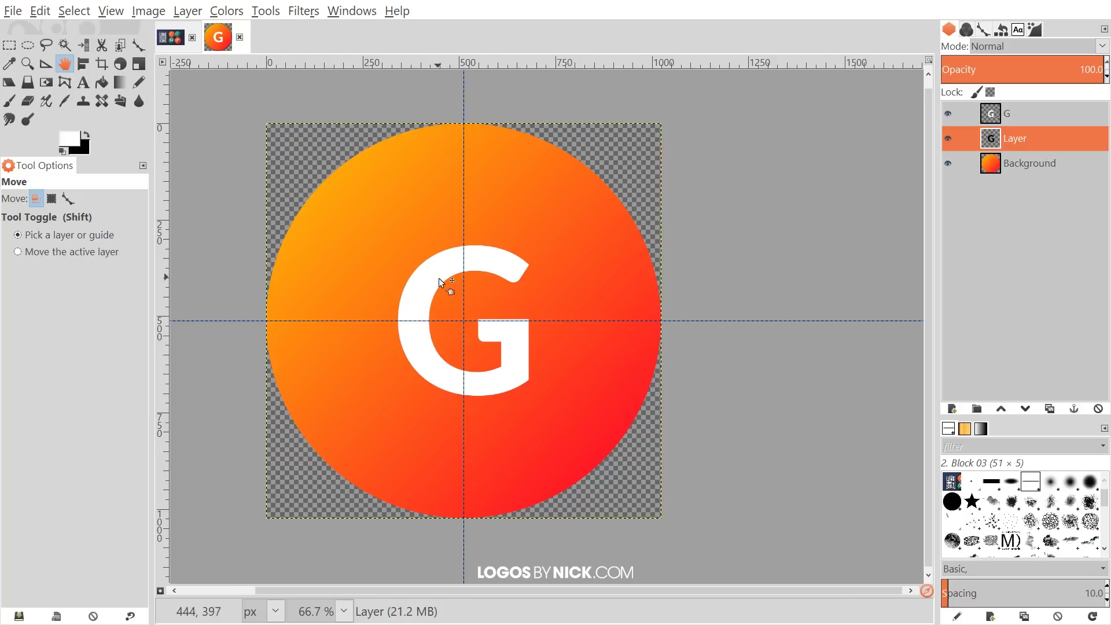
Apply a Linear motion blur of length 256 at angle 225 to the black G
click(173, 41)
click(219, 41)
click(298, 12)
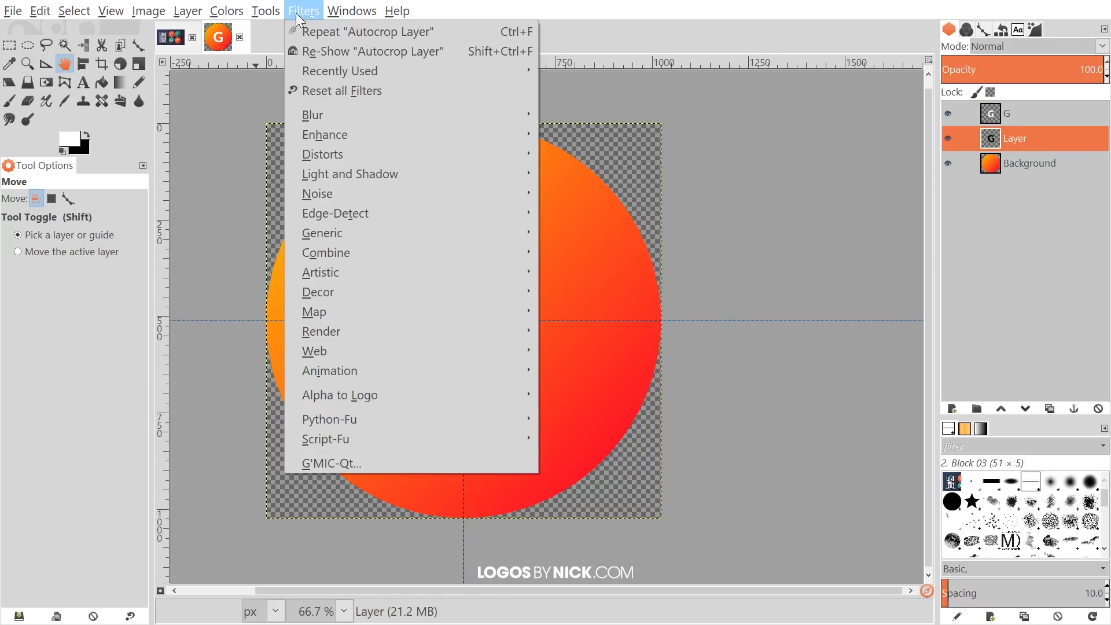
mouse_move(394, 122)
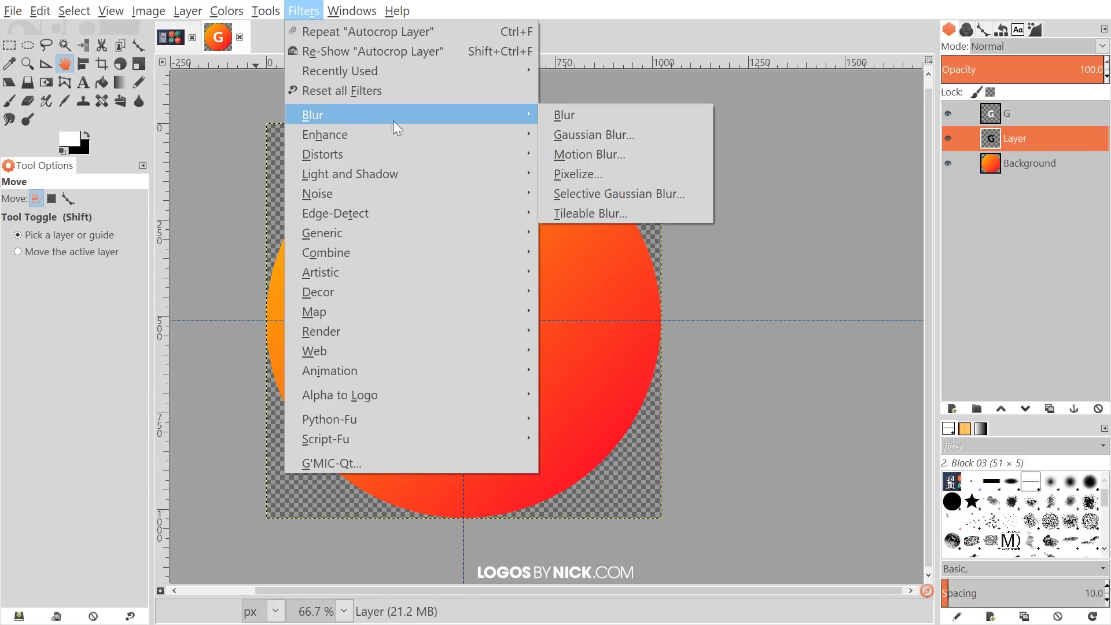
click(584, 150)
drag(585, 138, 721, 94)
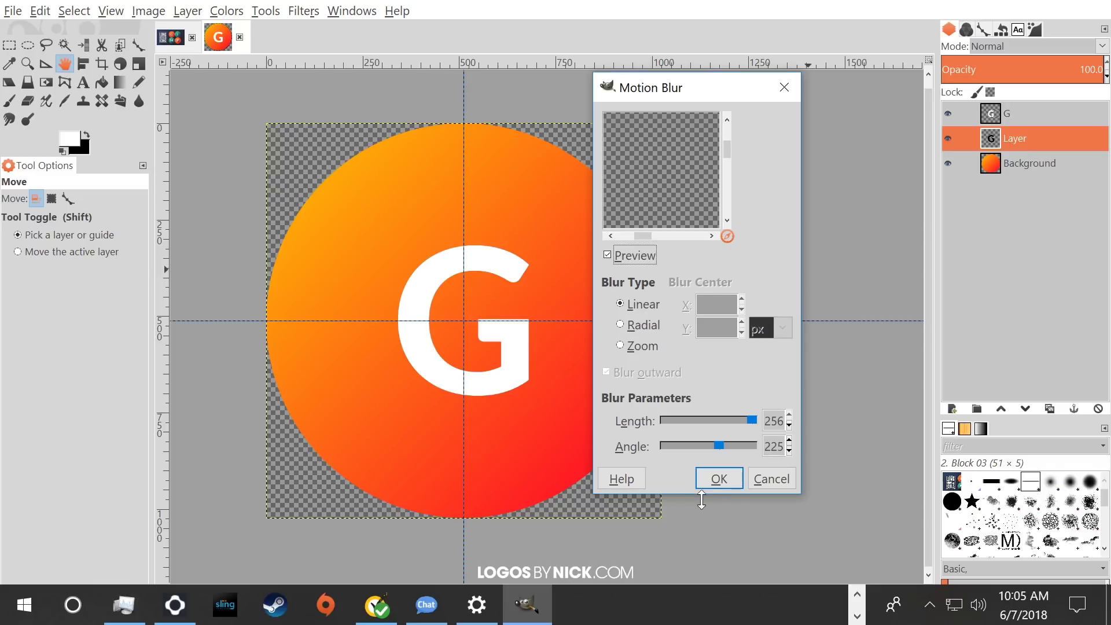
click(717, 478)
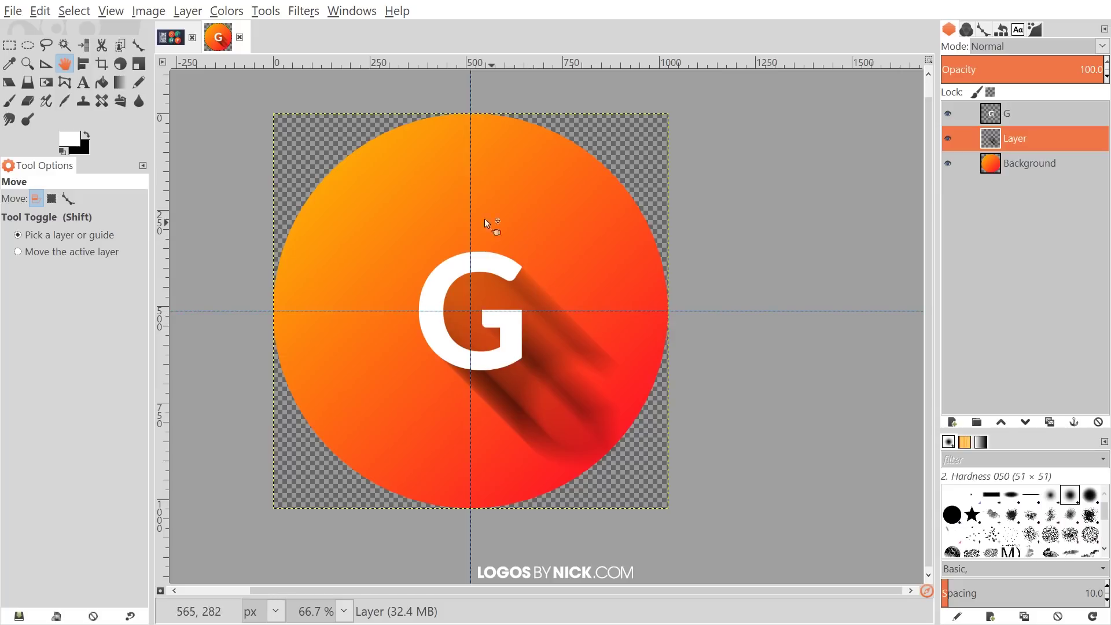
Bucket-fill the blurred streak solid black after swapping black to the foreground
click(102, 82)
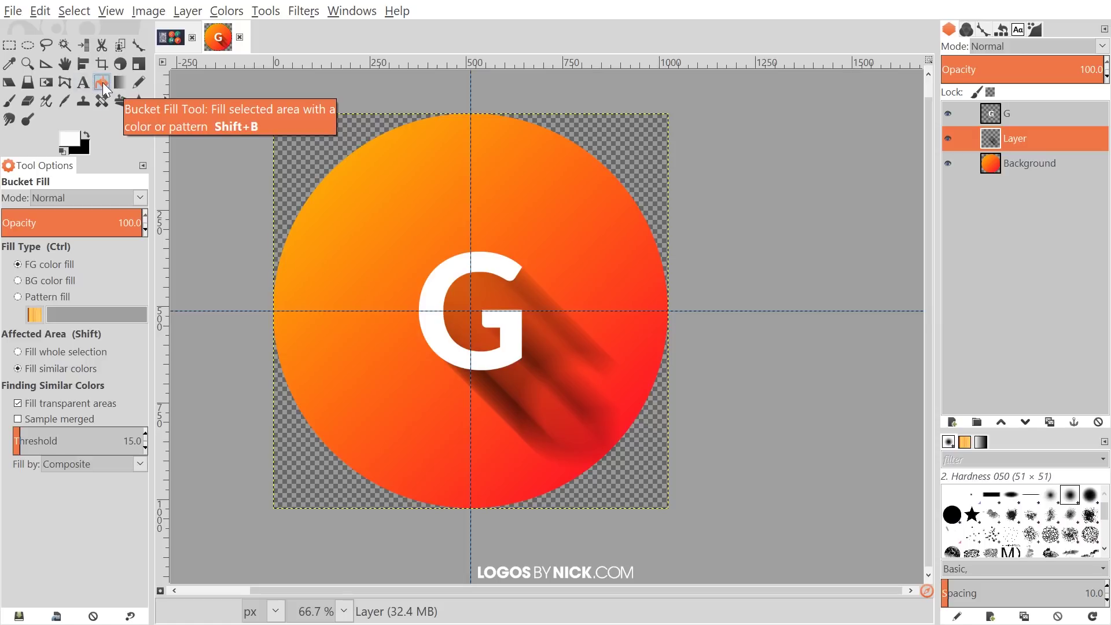
click(86, 135)
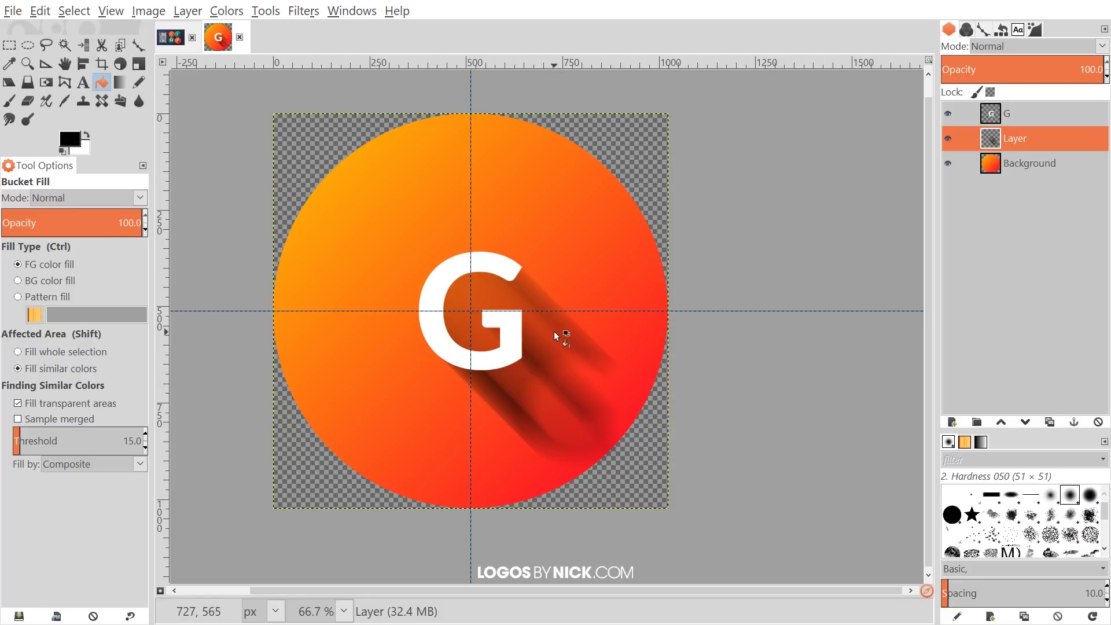
click(556, 333)
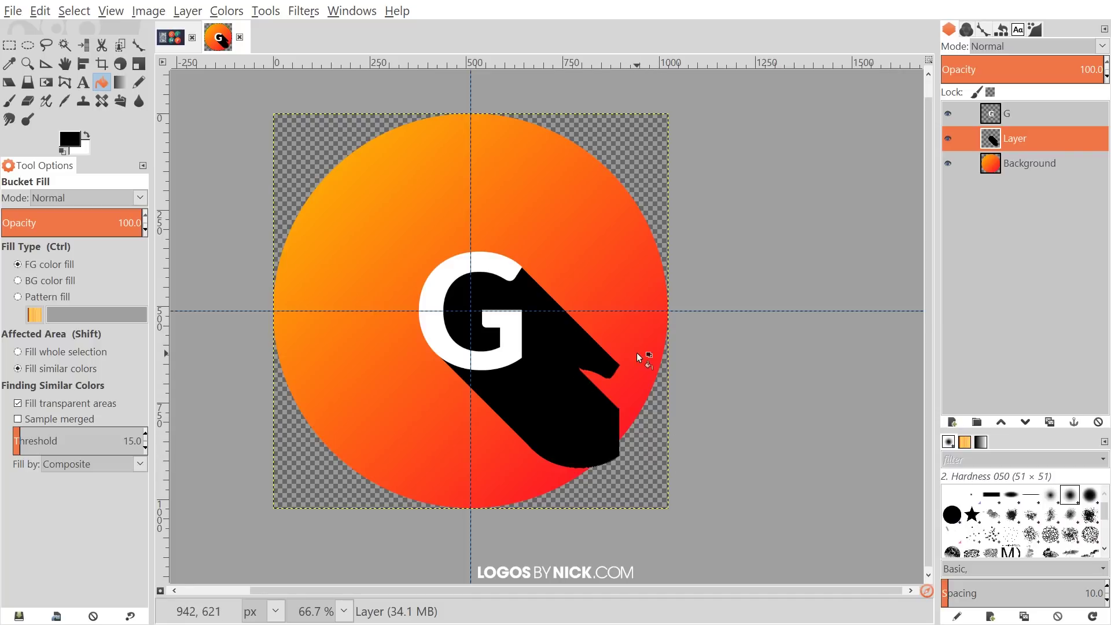
Motion-blur the shadow again in the same diagonal direction, then refill it with solid black
click(306, 11)
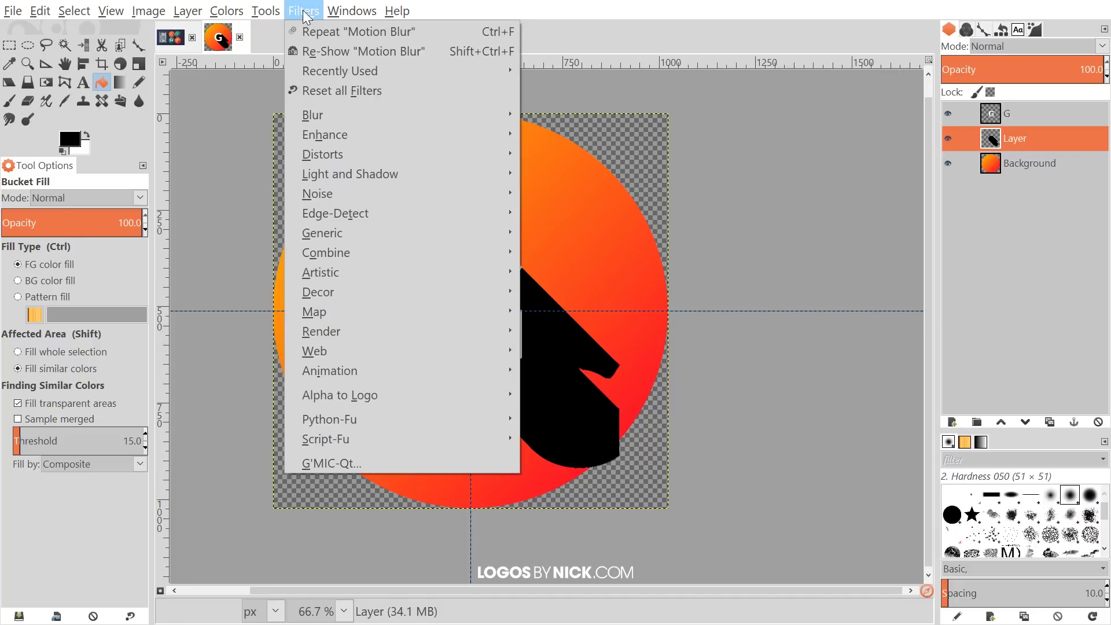
mouse_move(349, 114)
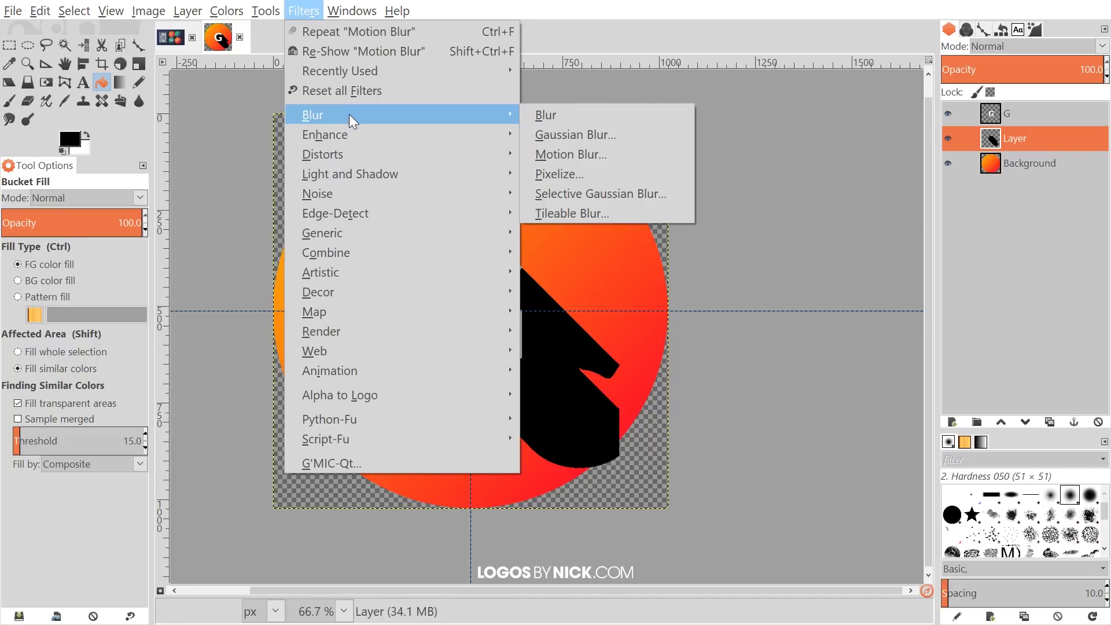
click(570, 159)
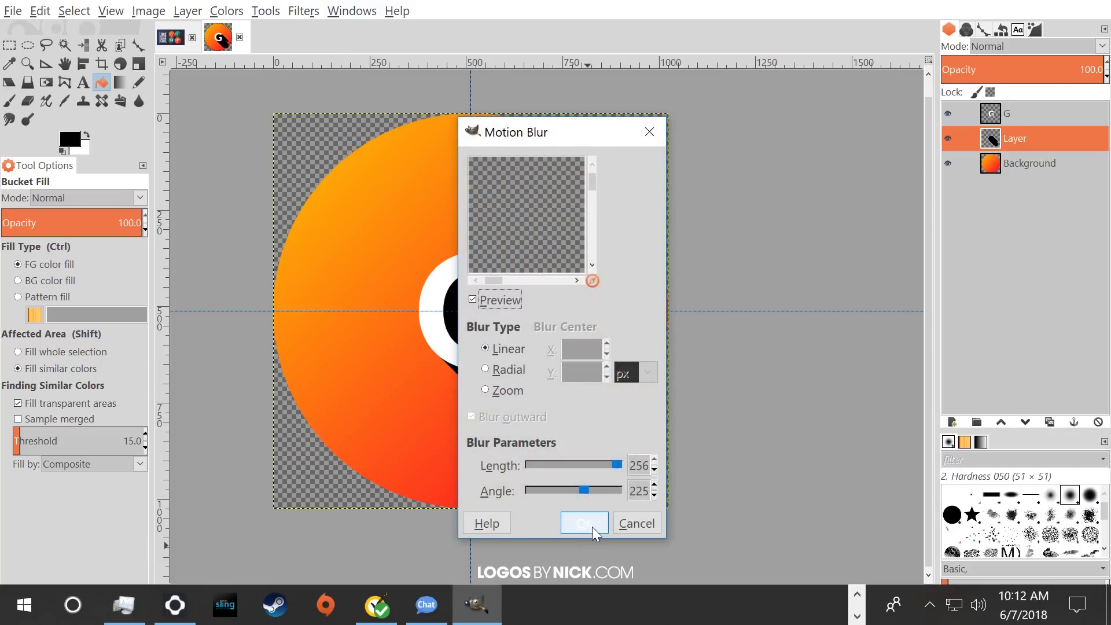
click(592, 527)
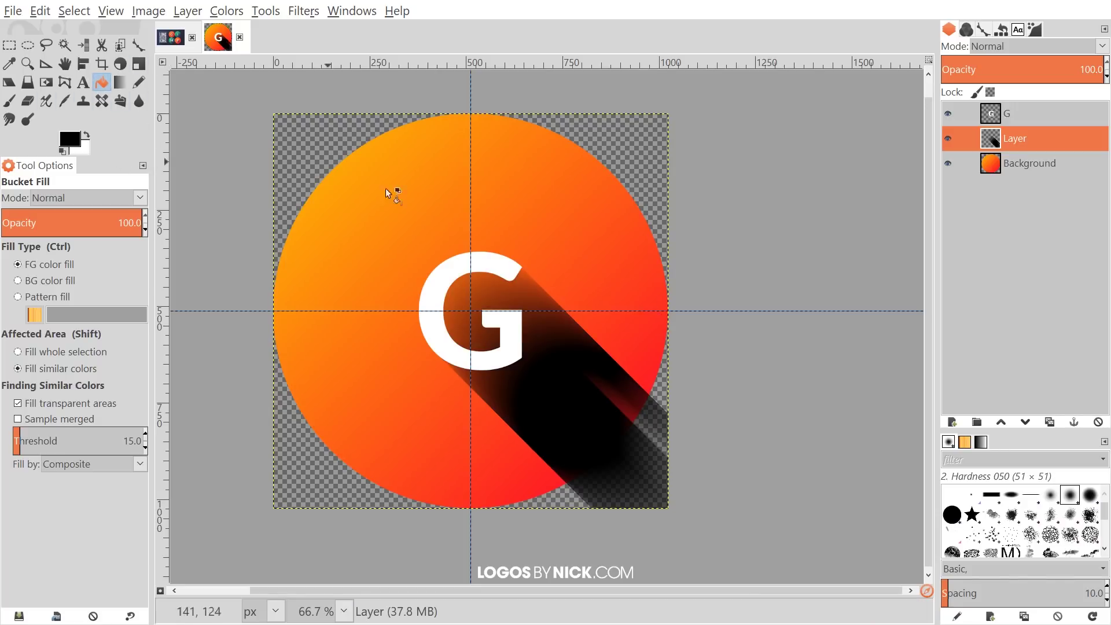
click(609, 391)
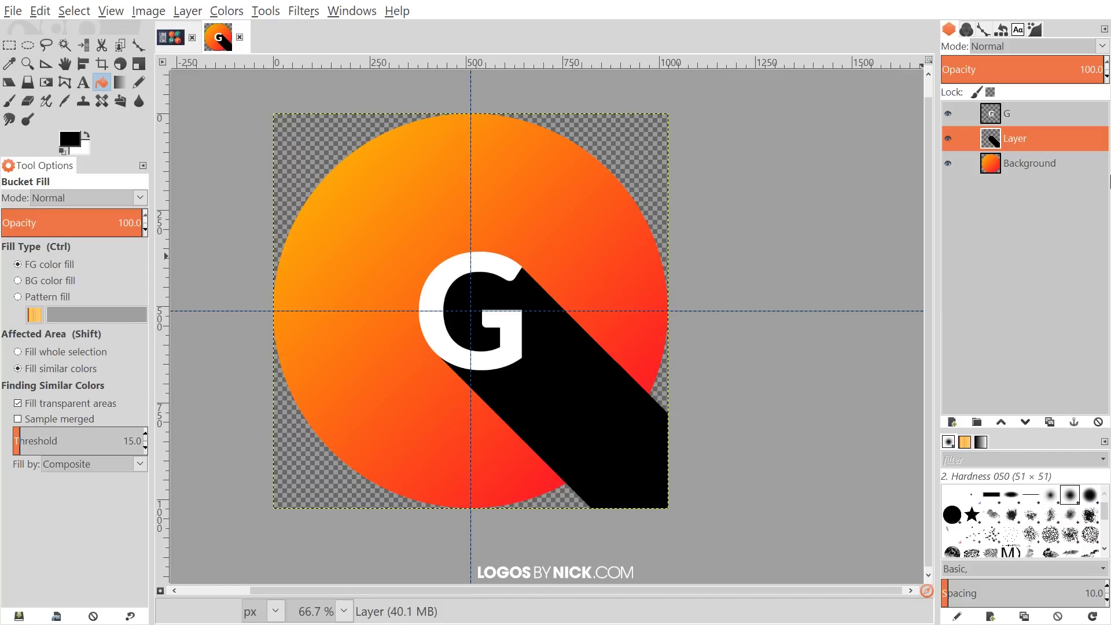
Select everything outside the orange circle via the Background layer's Alpha to Selection, inverted
click(1030, 161)
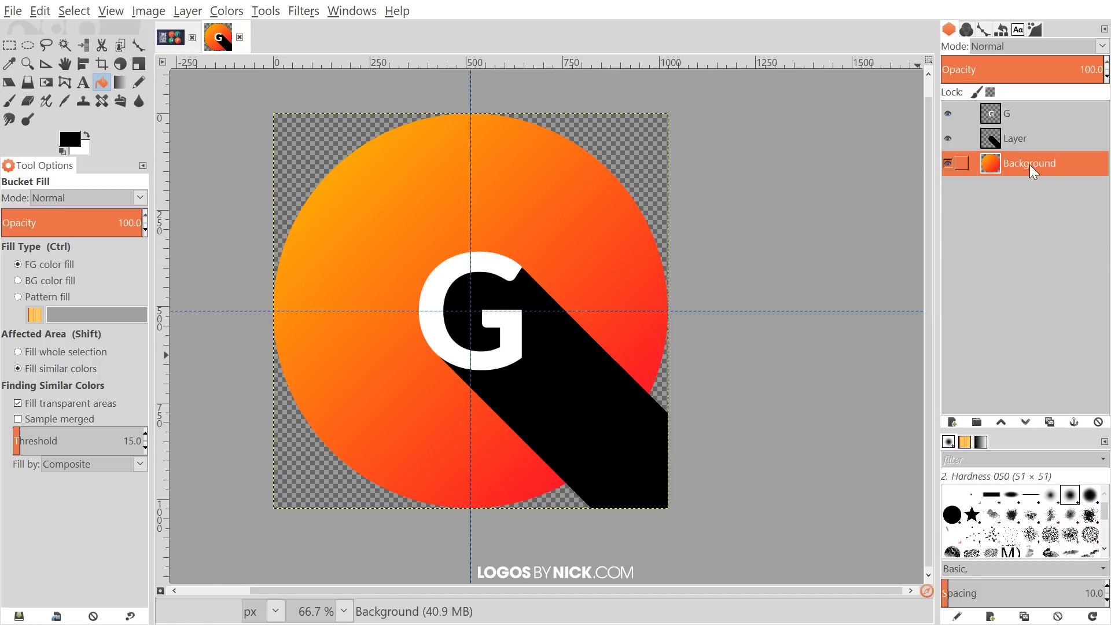
right_click(1027, 164)
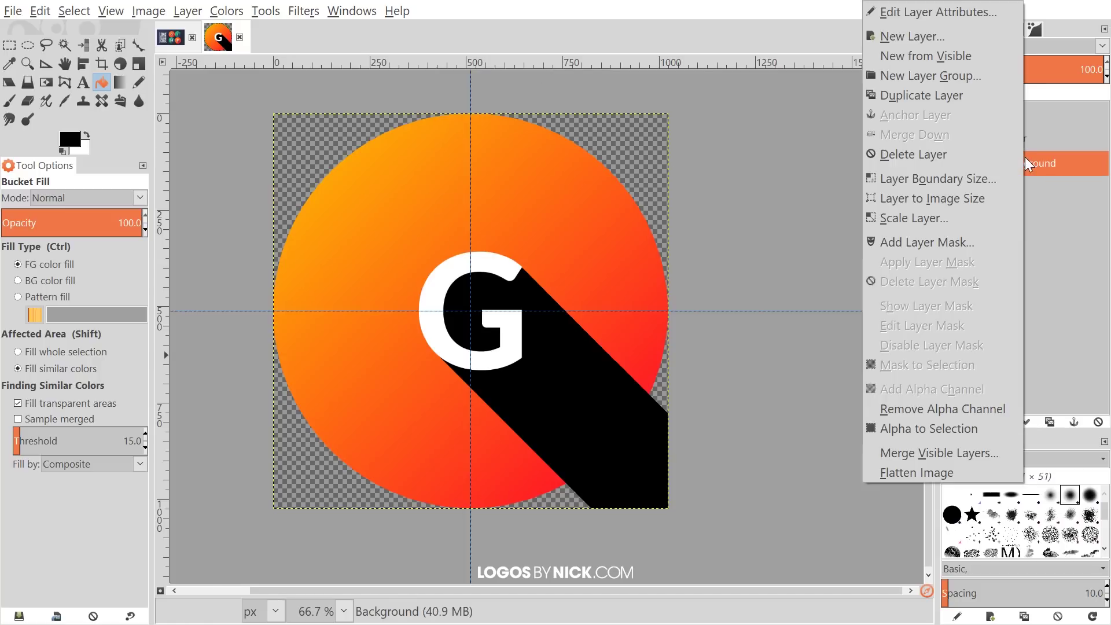
click(921, 432)
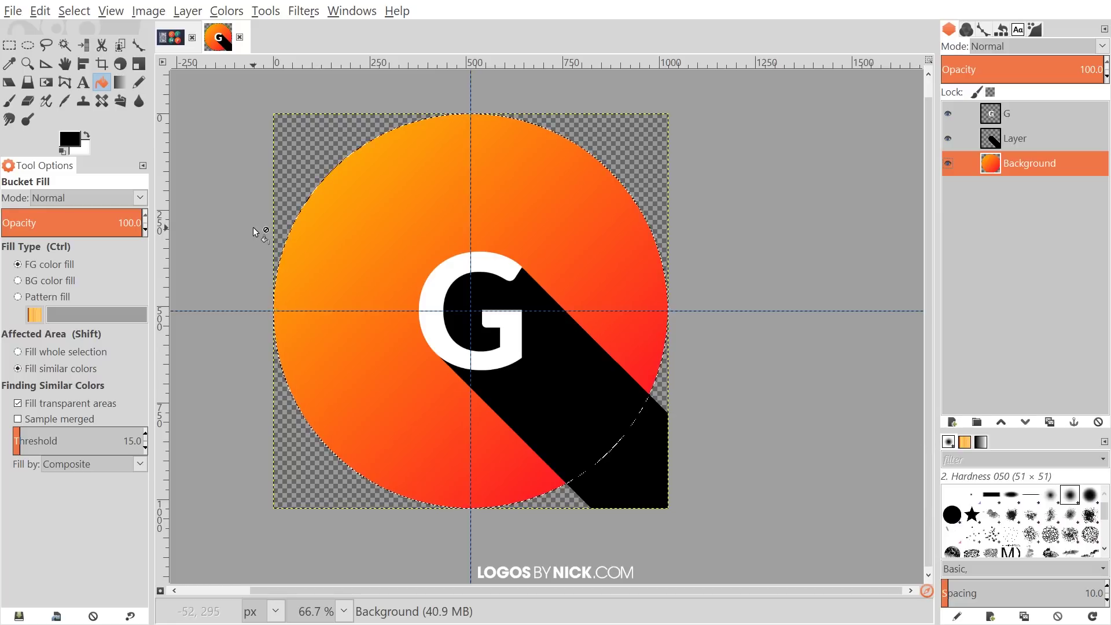
click(66, 13)
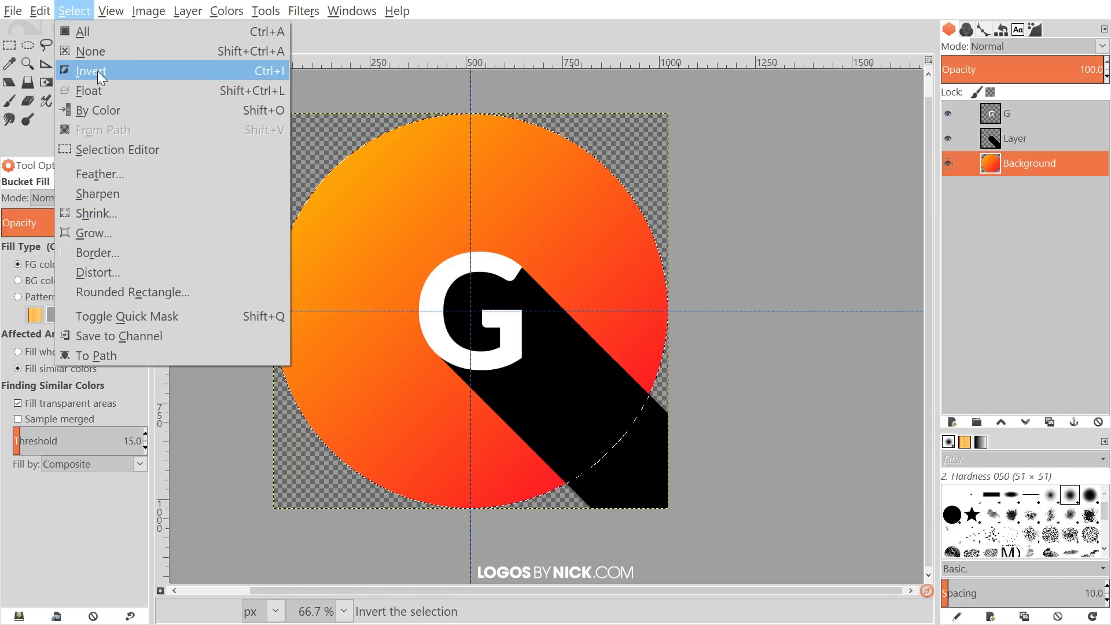
click(98, 71)
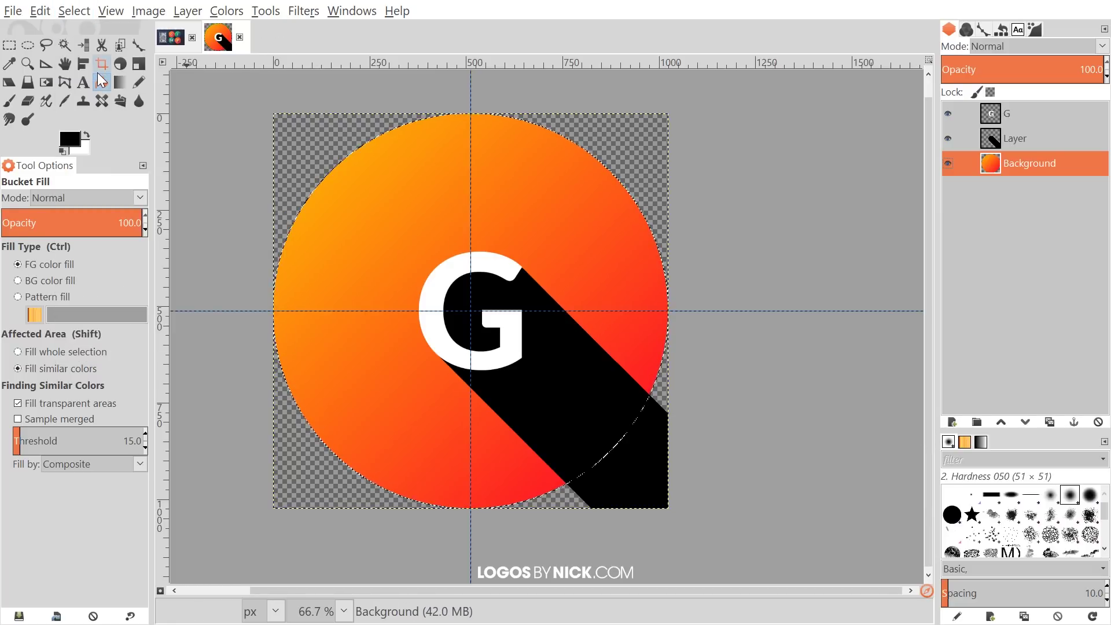
Delete the shadow lying outside the circle on the shadow layer, then clear the selection
click(1023, 138)
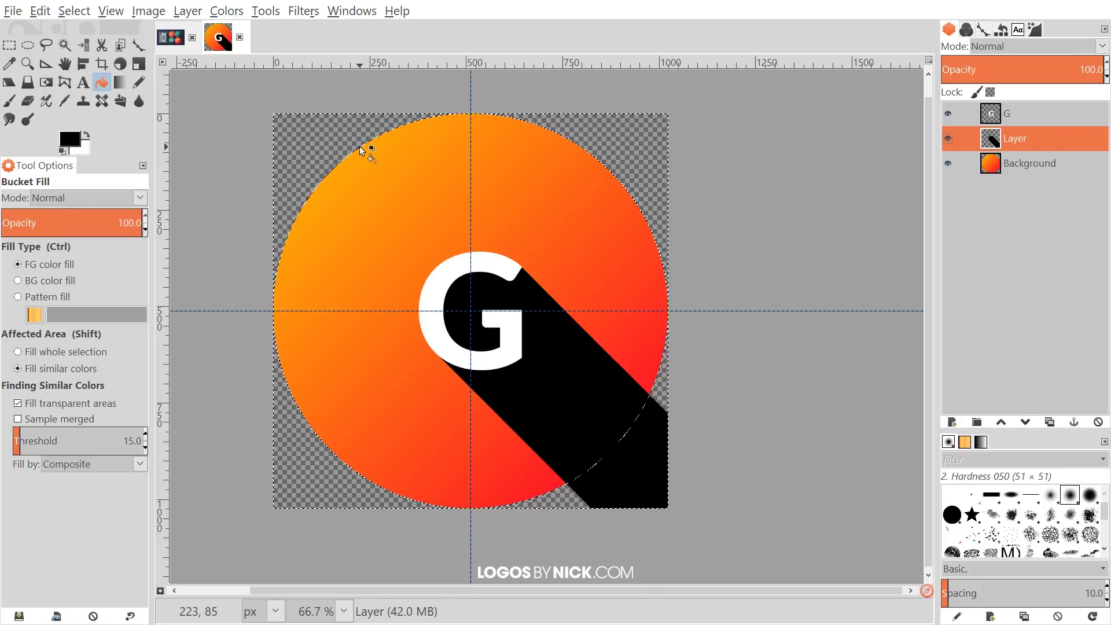
key(Delete)
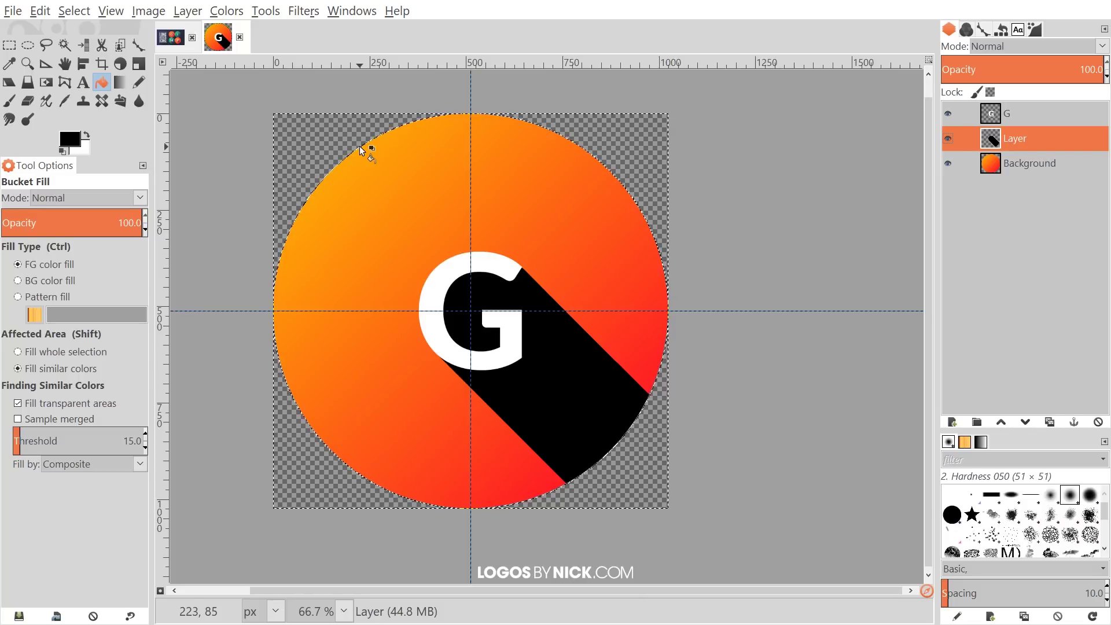
click(34, 11)
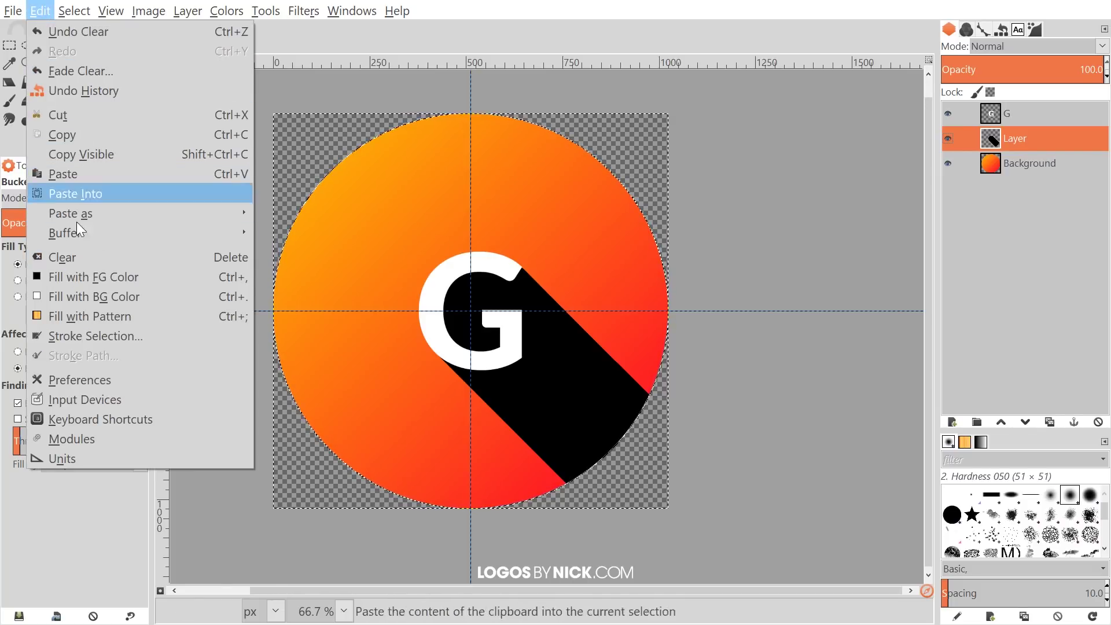
click(258, 107)
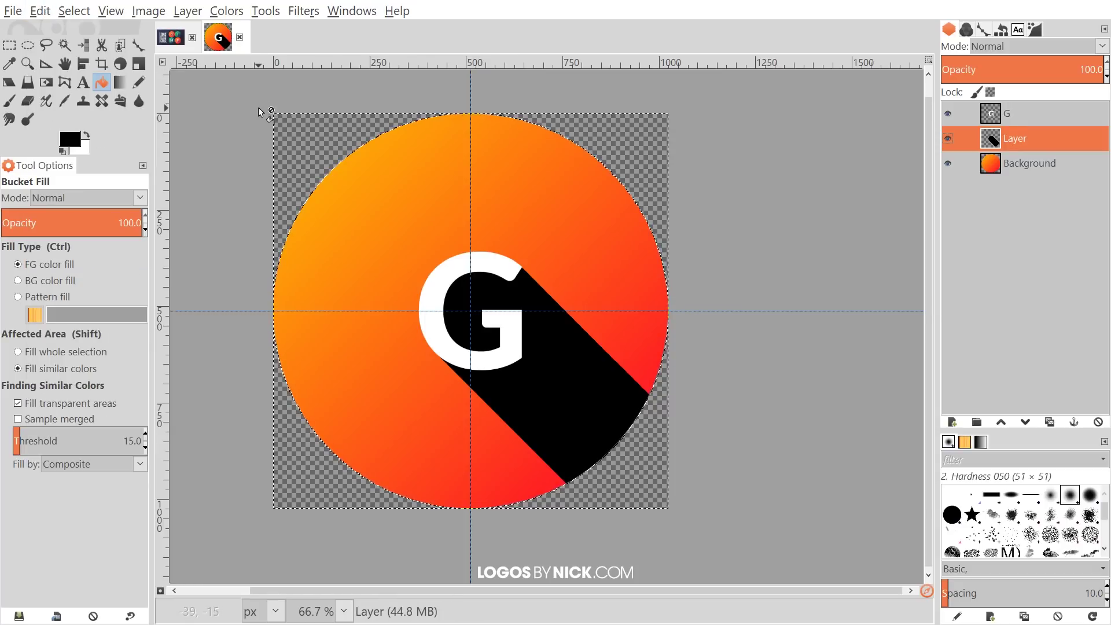
click(74, 11)
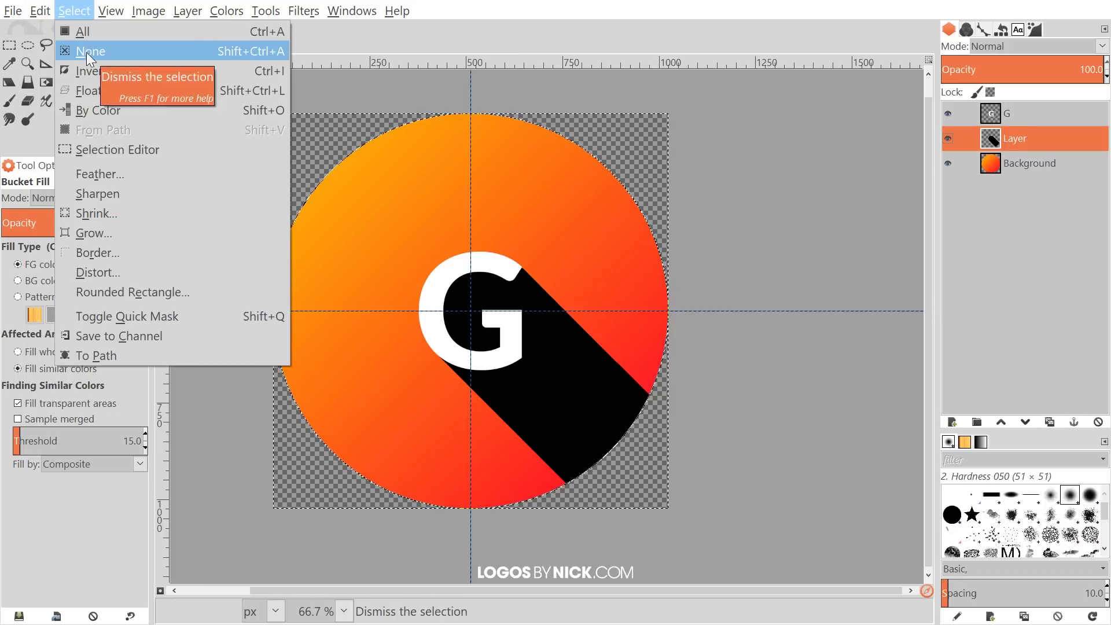
click(86, 52)
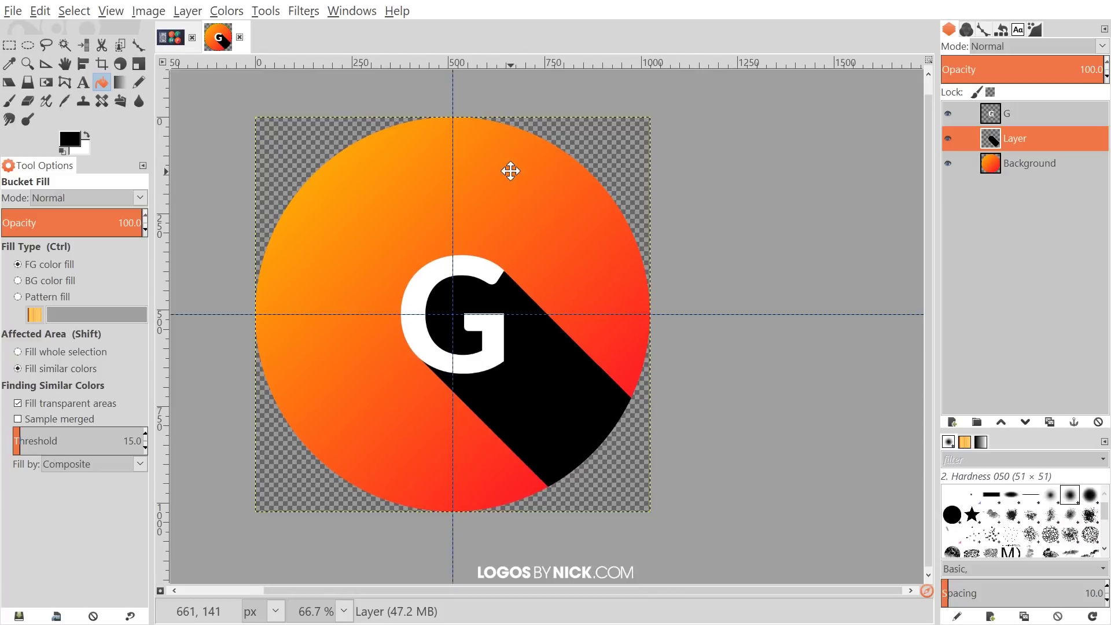
Back in the G logo image, add a White (full opacity) layer mask to the shadow layer
click(176, 40)
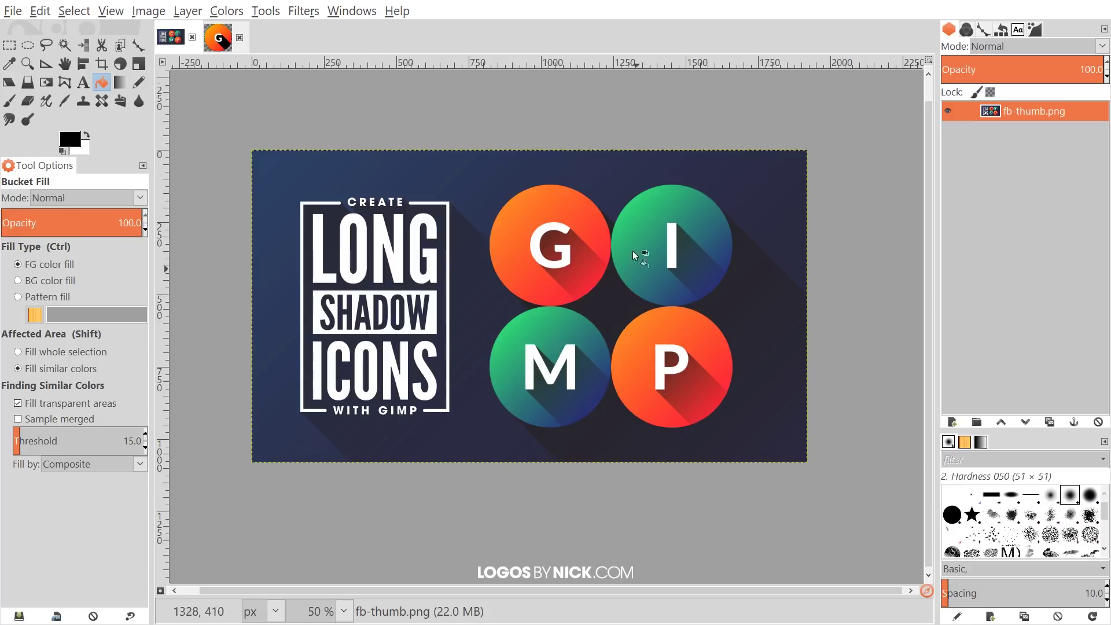
click(220, 42)
drag(702, 254, 762, 258)
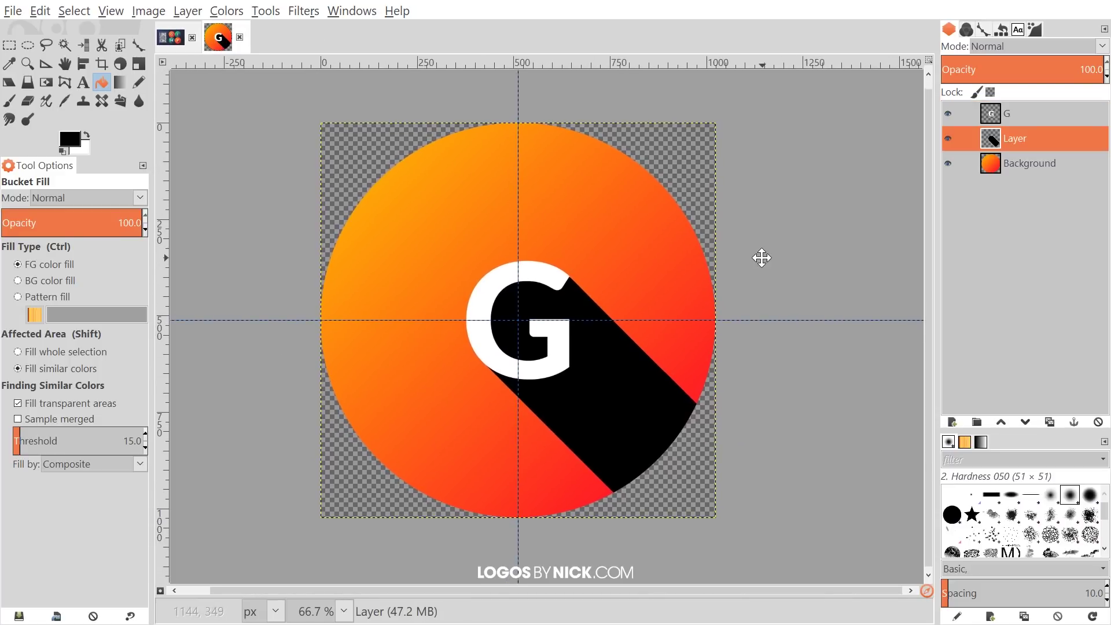
right_click(1017, 147)
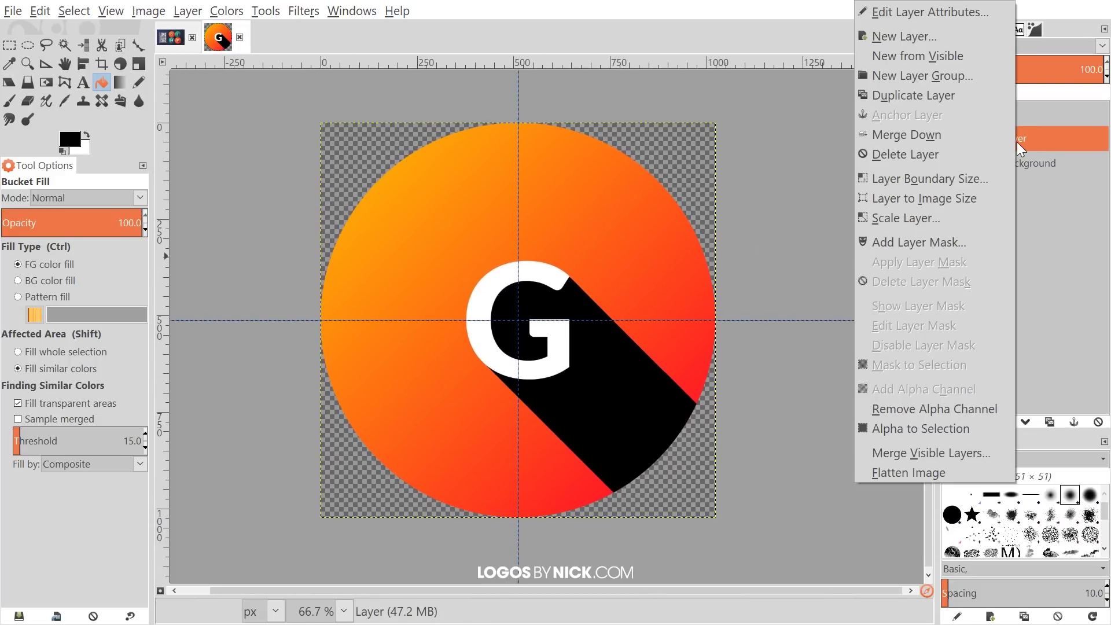
click(928, 244)
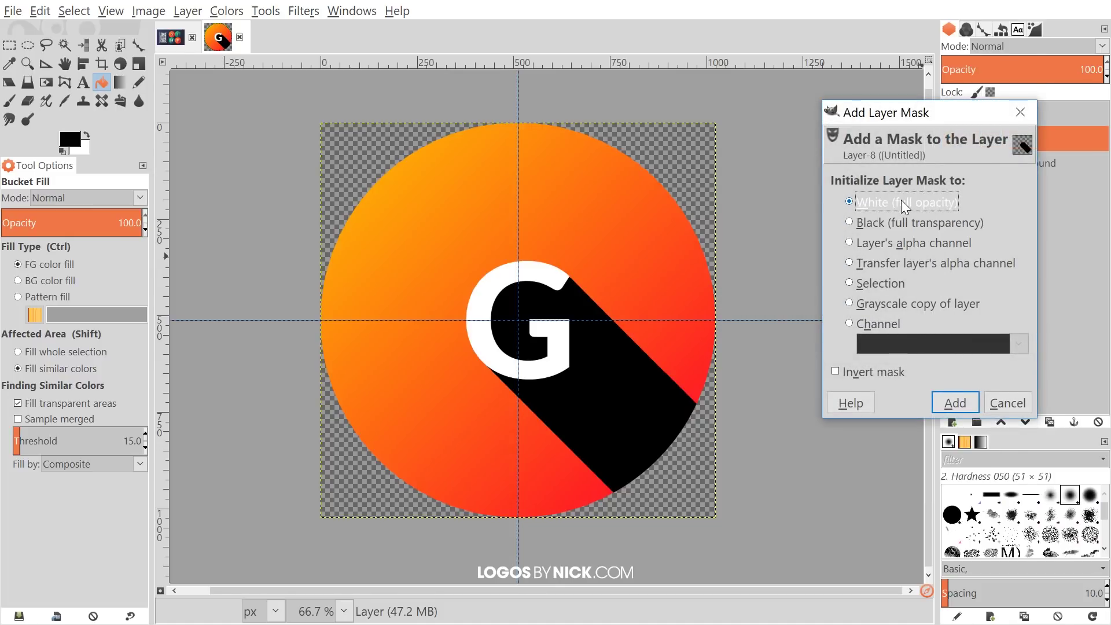
click(960, 403)
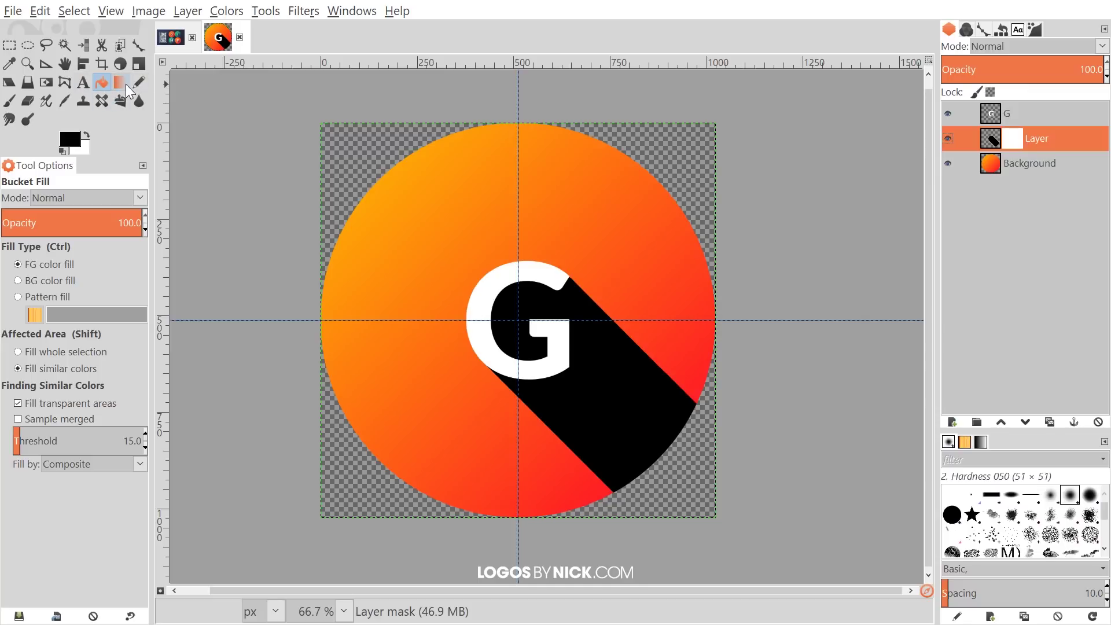
Draw a black-to-white gradient on the shadow mask from the shadow tip toward the G
click(126, 84)
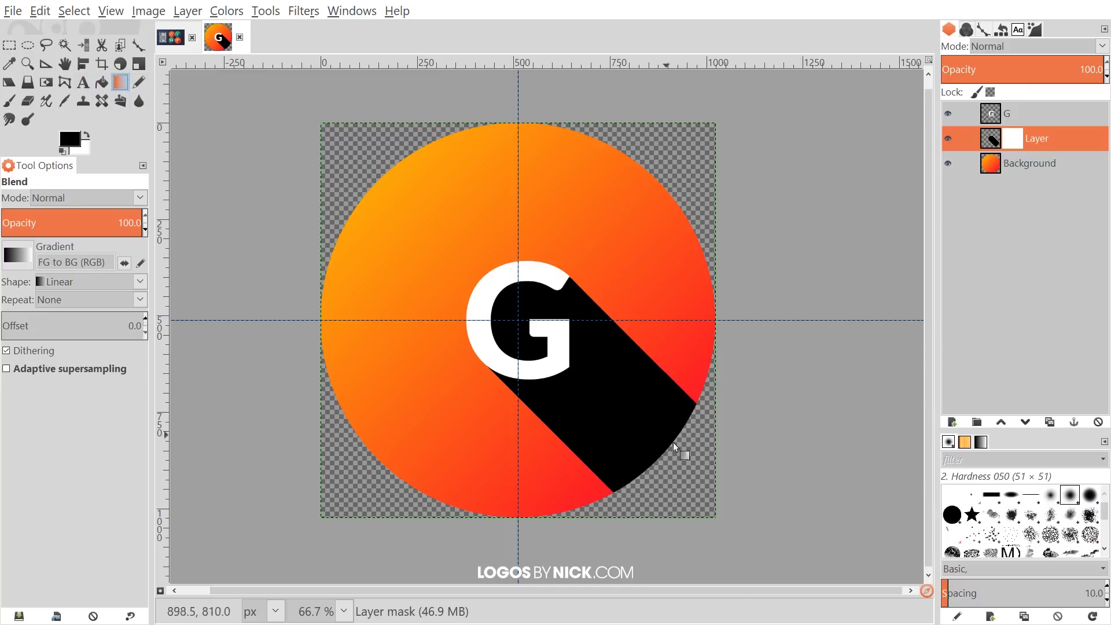
drag(689, 464, 489, 256)
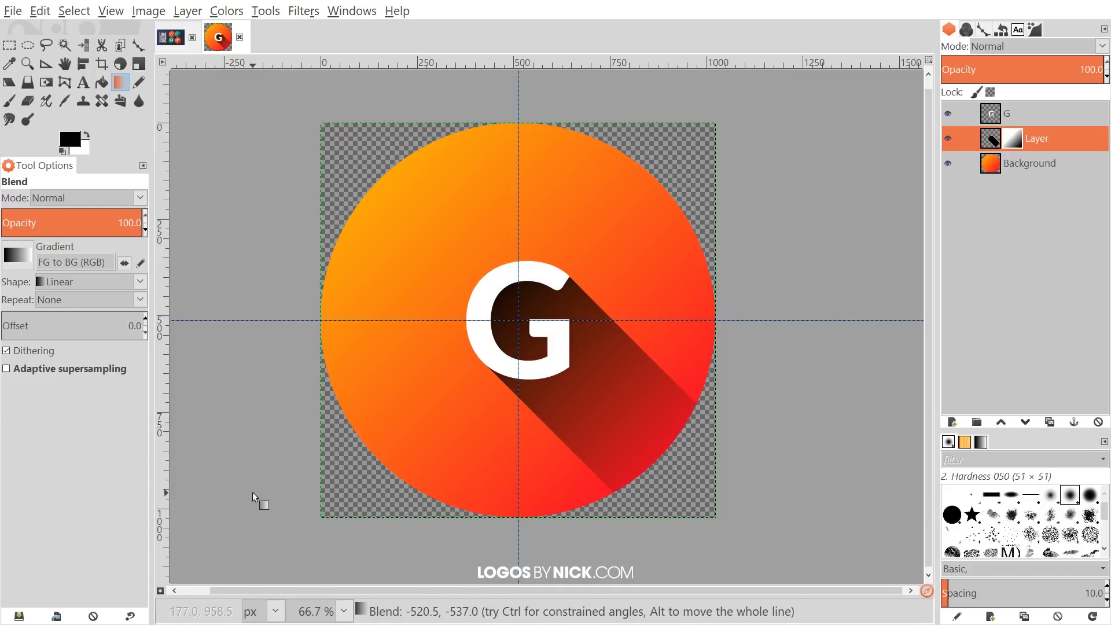
key(space)
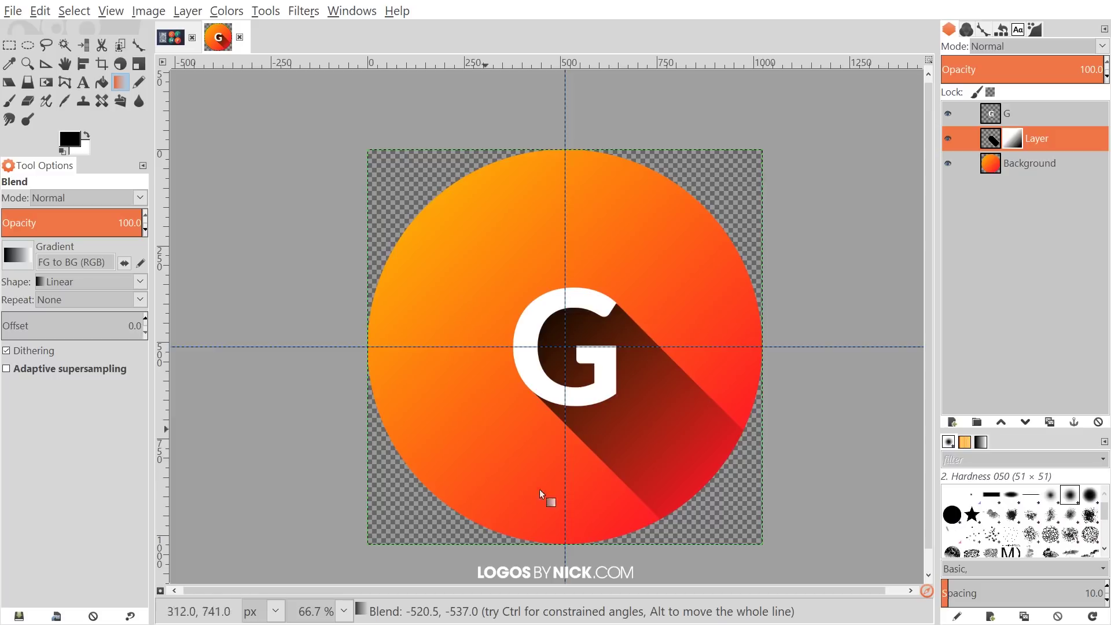
key(ctrl+z)
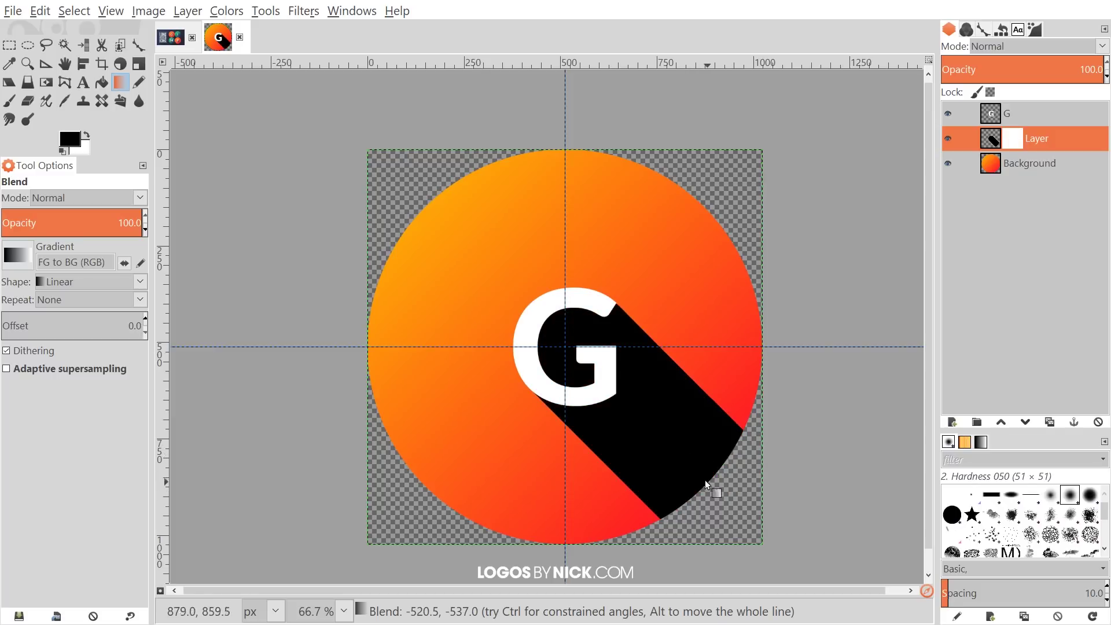
drag(705, 472, 511, 281)
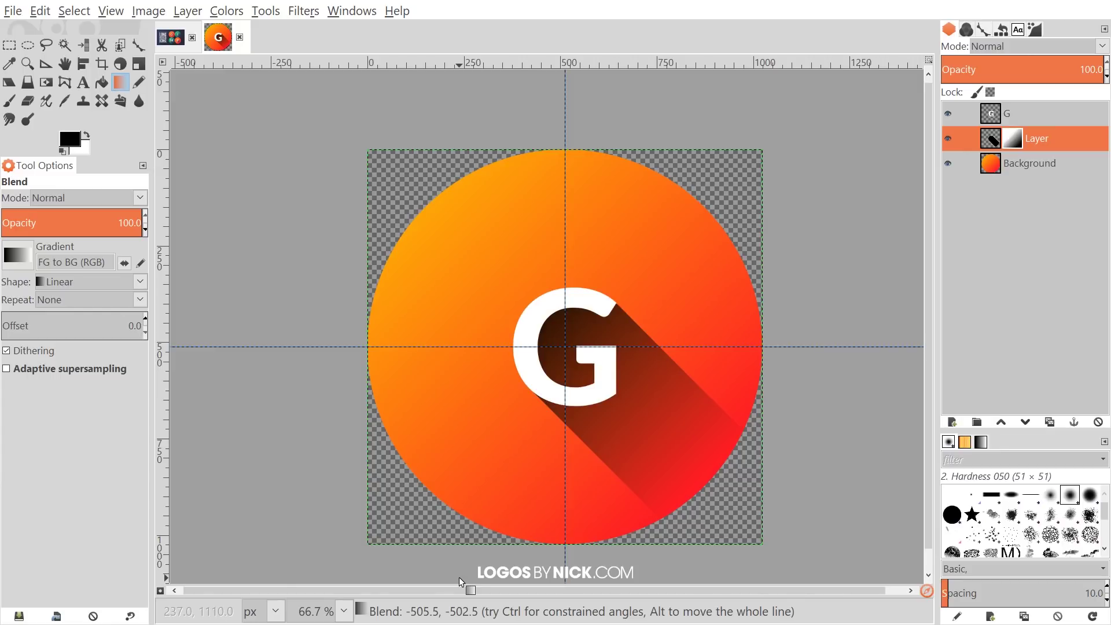
Lower the shadow layer's opacity to 79.4
drag(1087, 63, 1070, 63)
scroll(595, 331, right, 1)
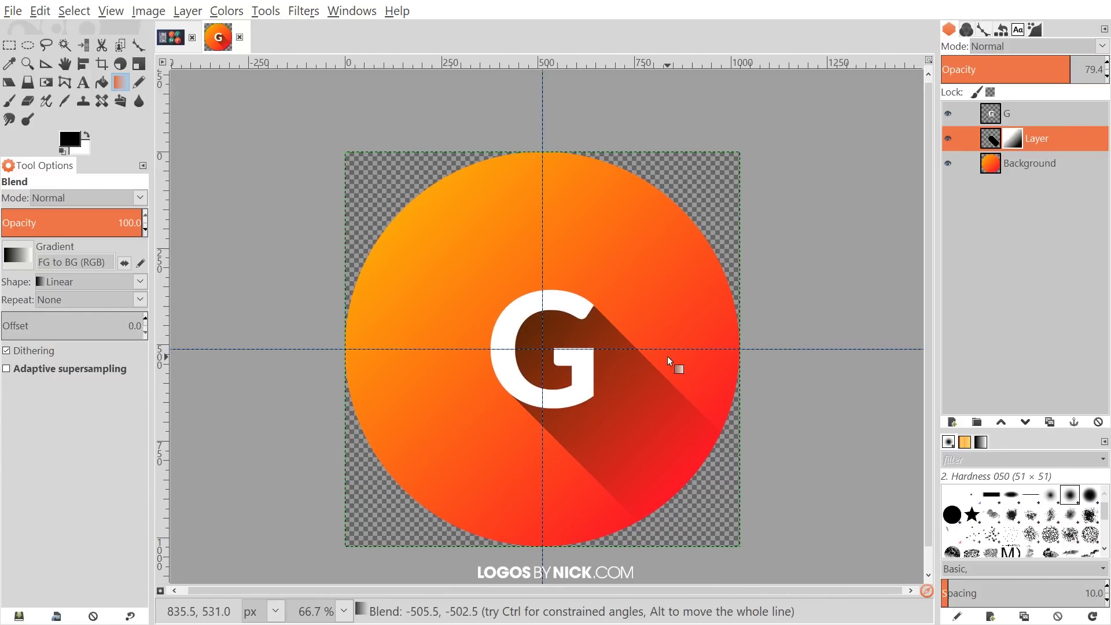
scroll(668, 356, down, 2)
scroll(677, 342, down, 1)
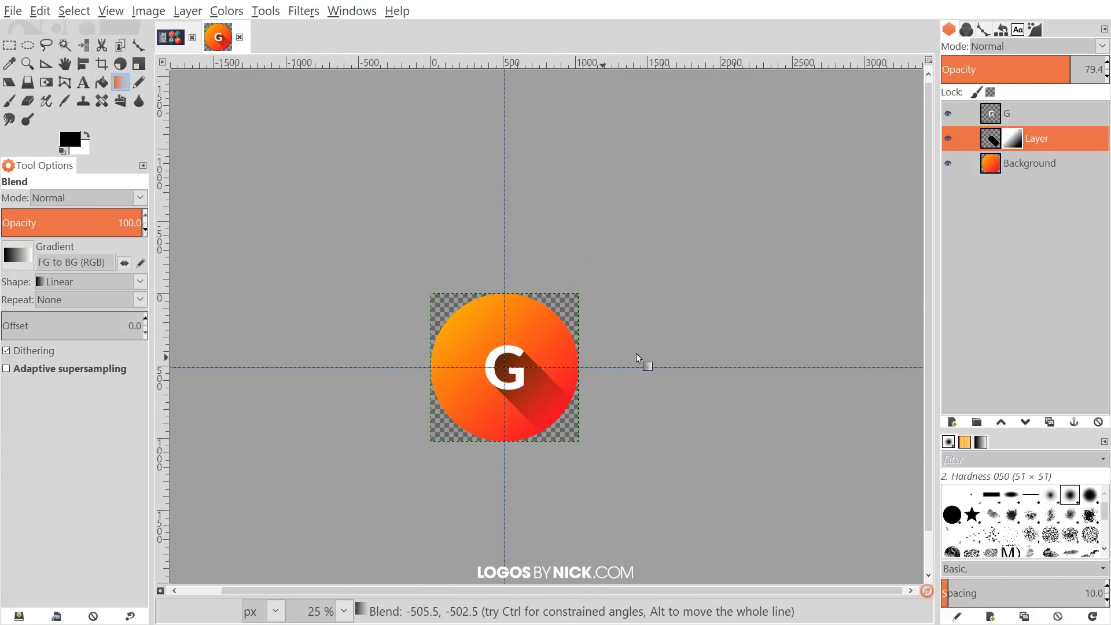
mouse_move(637, 355)
mouse_down()
mouse_move(657, 365)
mouse_move(625, 364)
mouse_up()
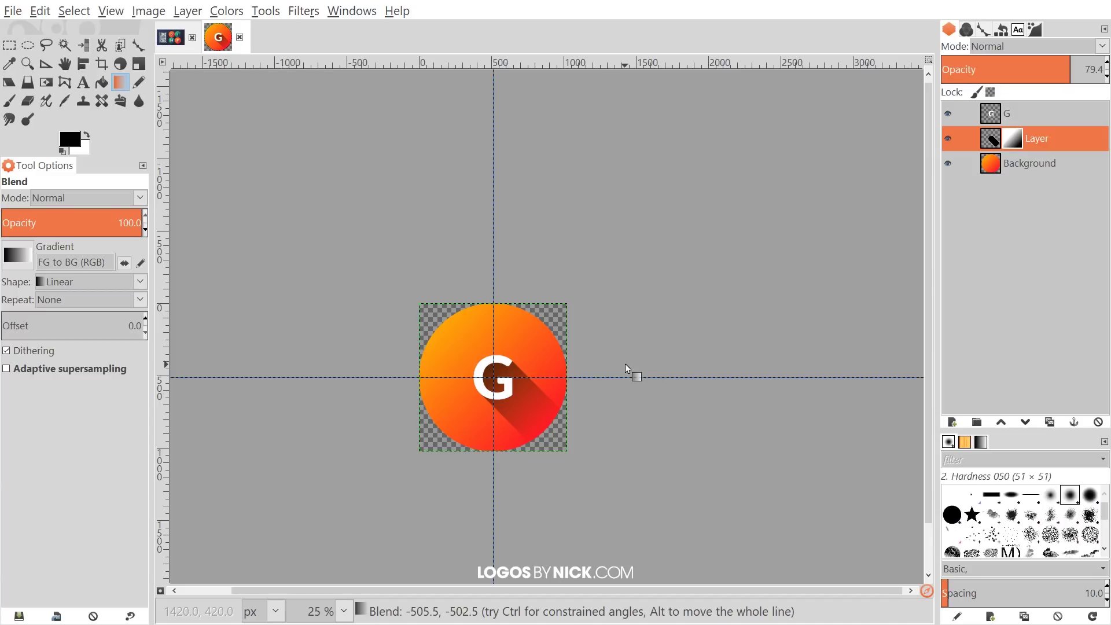
click(14, 12)
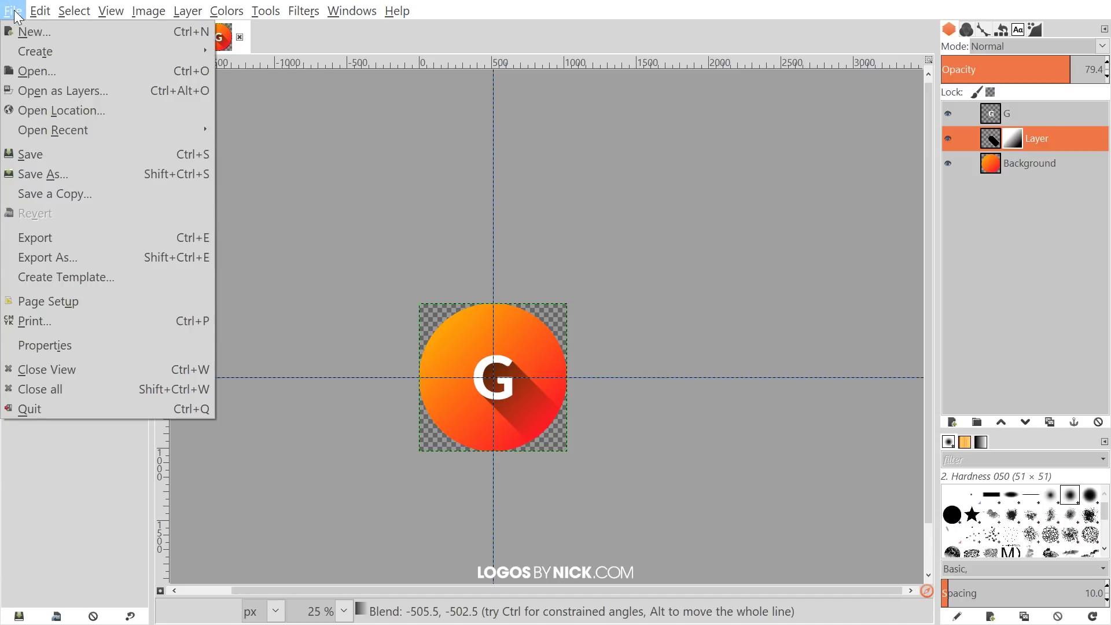
click(14, 12)
click(40, 11)
mouse_move(12, 11)
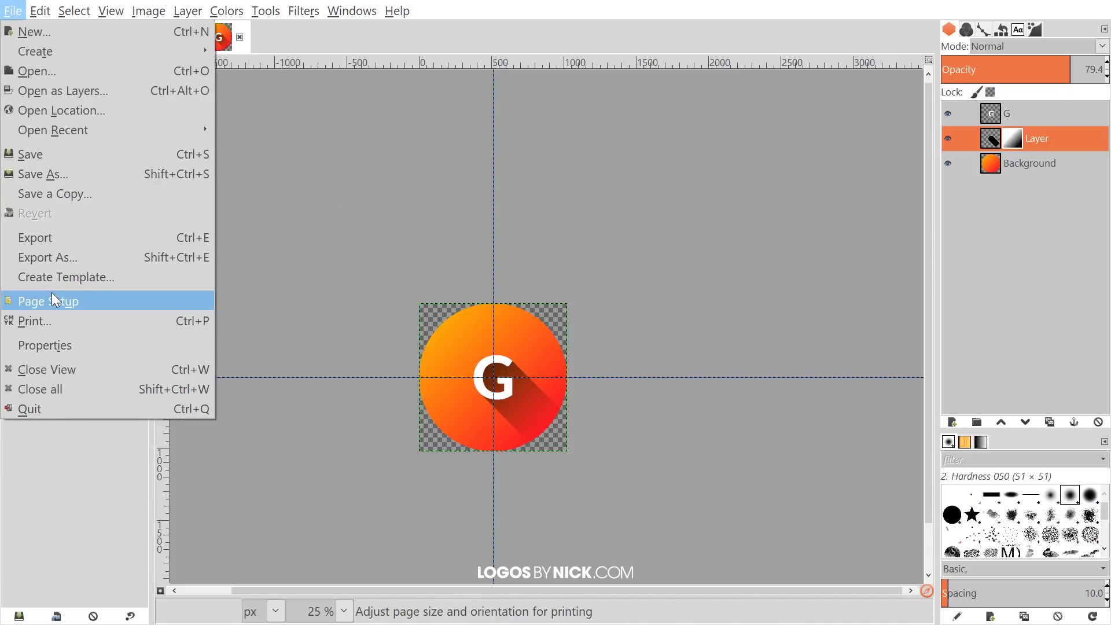
click(178, 113)
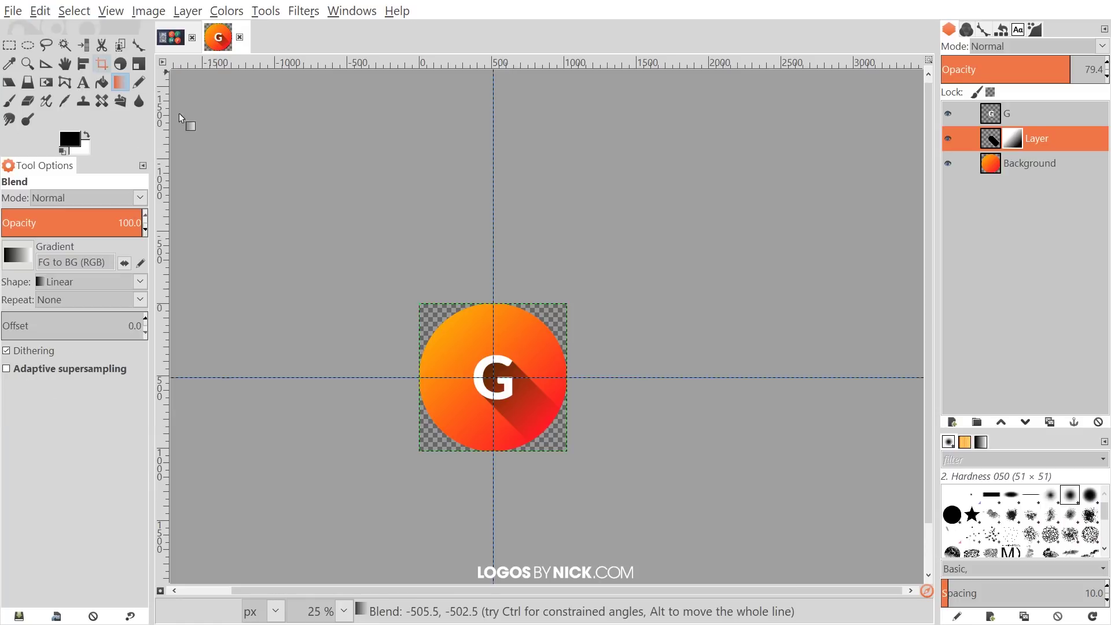